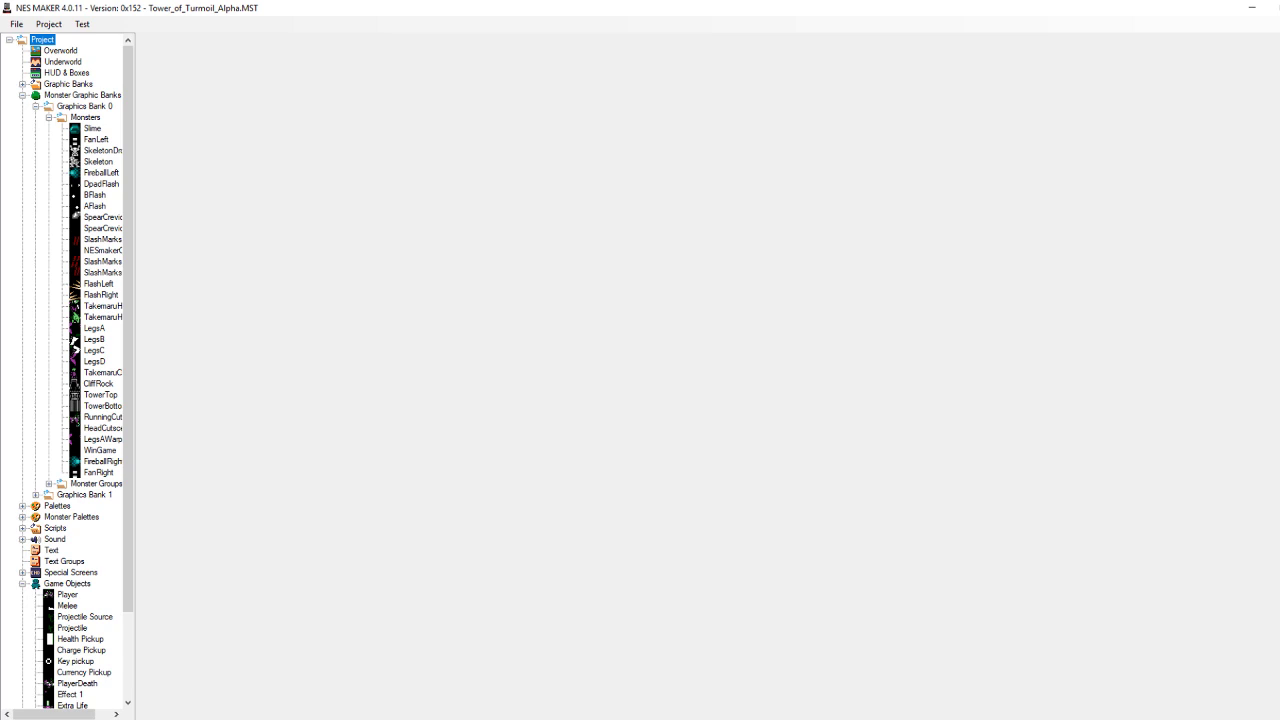
Review the AI Action 10 script AIWarpToScreen.asm from the project's script settings
{"action": "left_click", "coordinate": [48, 24]}
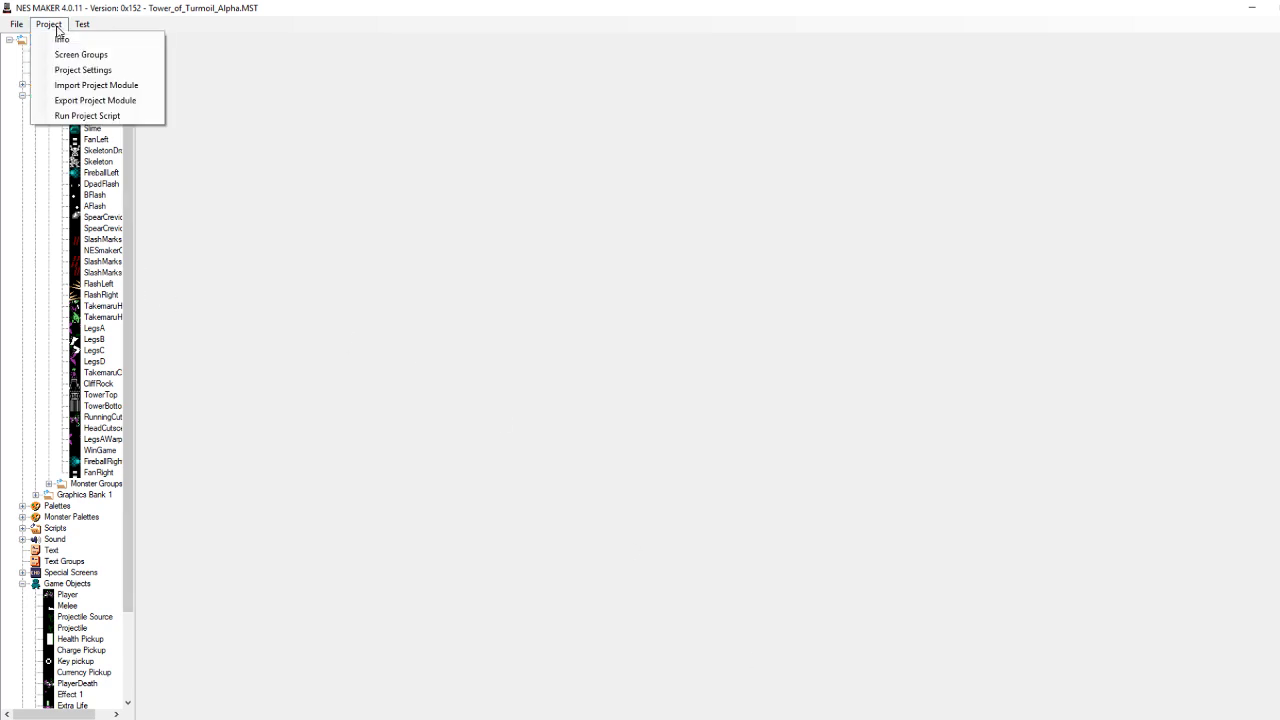
{"action": "left_click", "coordinate": [80, 70]}
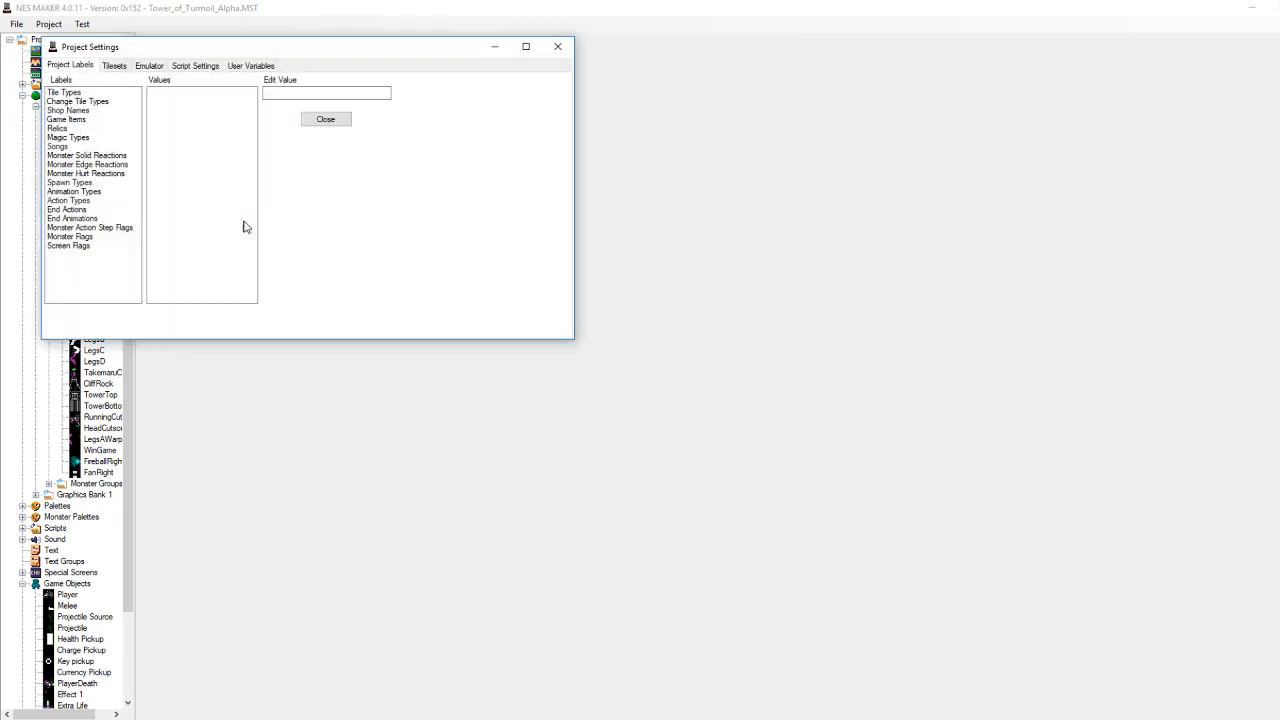
{"action": "left_click", "coordinate": [195, 65]}
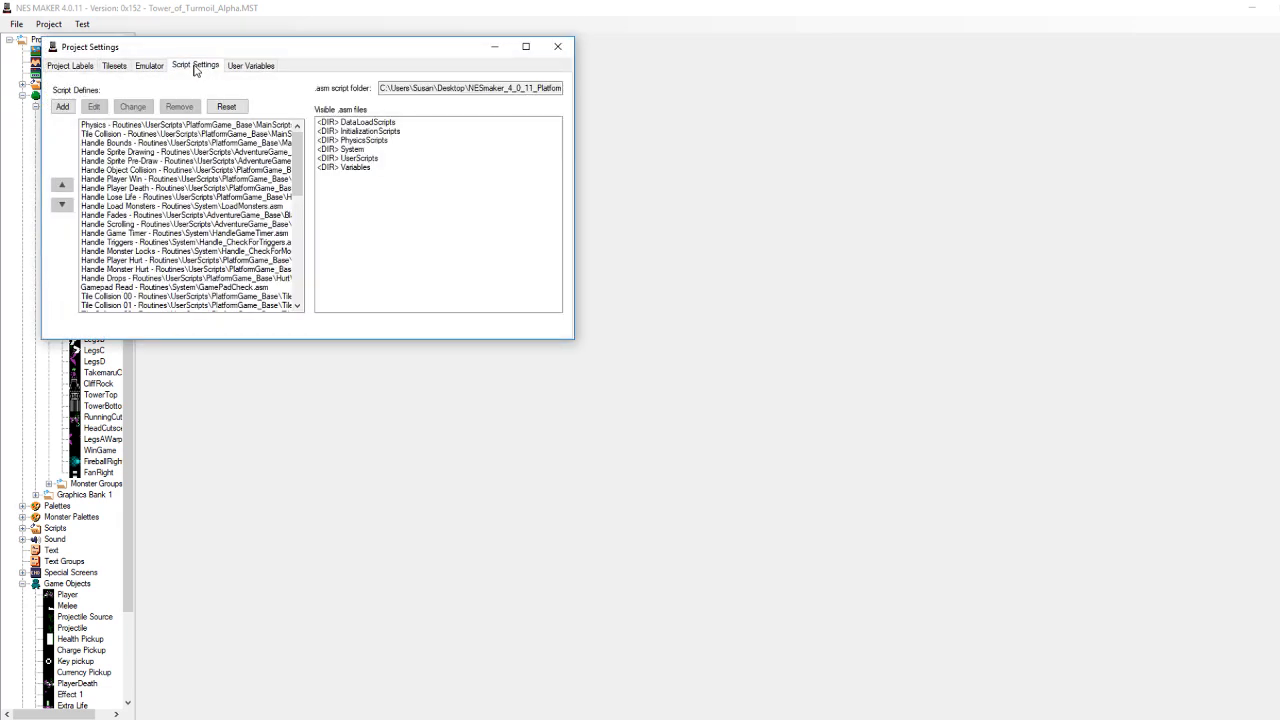
{"action": "left_click", "coordinate": [525, 46]}
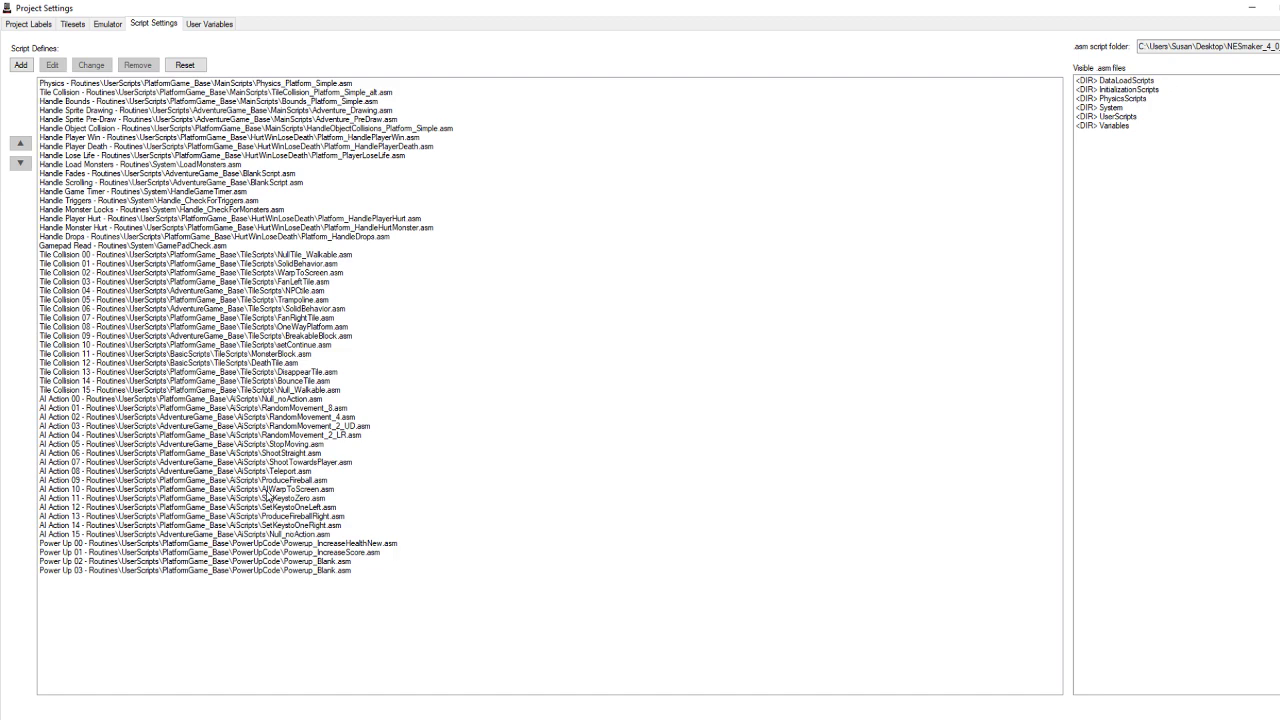
{"action": "left_click", "coordinate": [269, 491]}
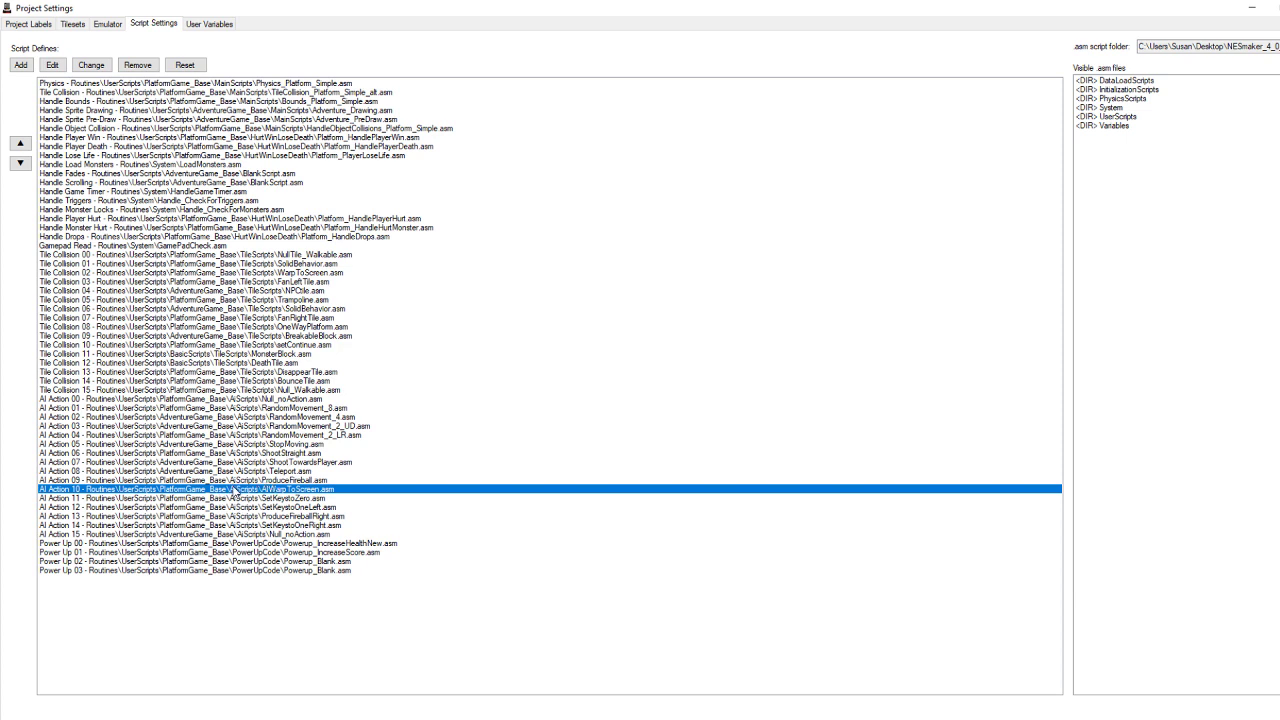
{"action": "left_click", "coordinate": [52, 65]}
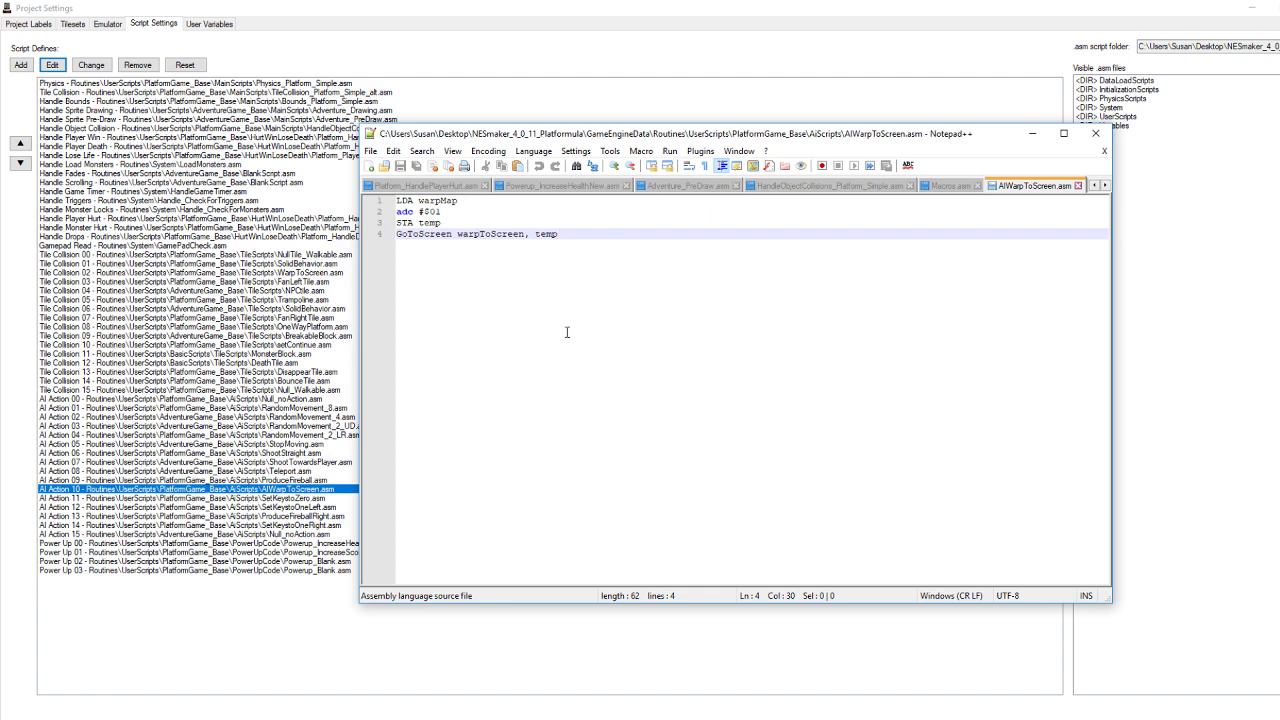
{"action": "left_click", "coordinate": [1095, 133]}
{"action": "left_click", "coordinate": [1277, 7]}
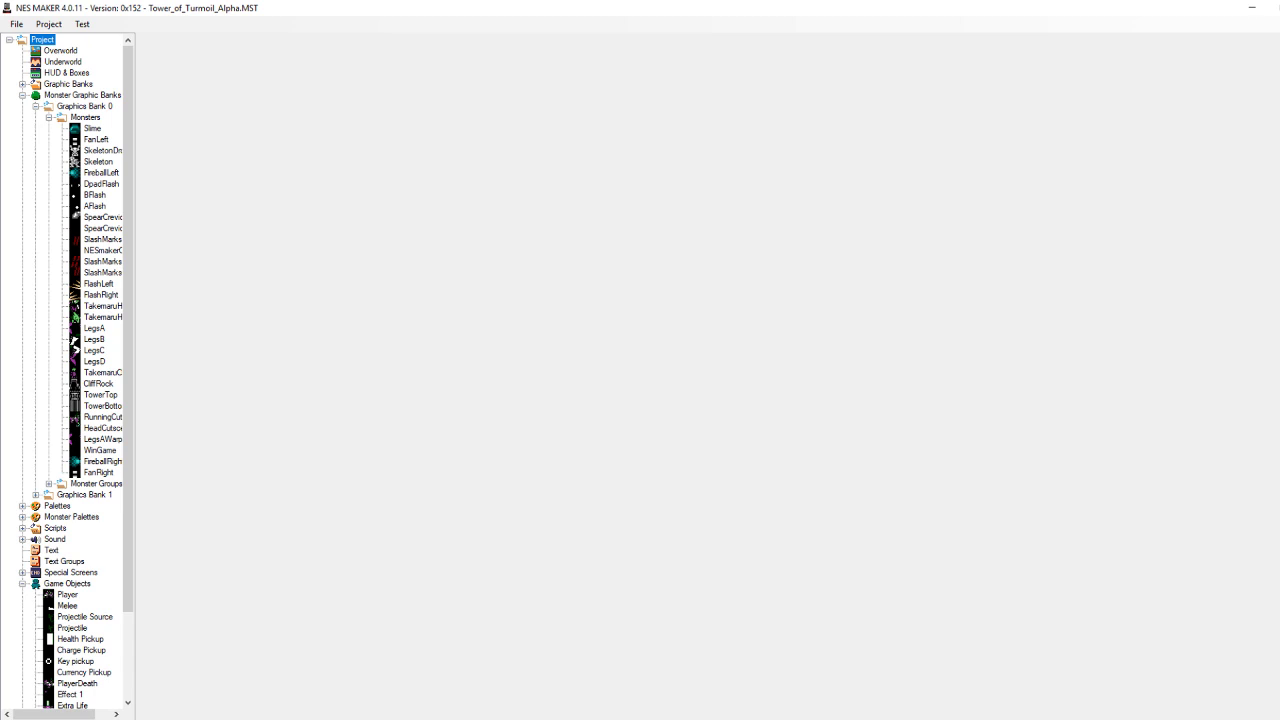
Open the overworld cutscene screen showing the red-and-blue head, and review the Tile Collision 13 script DisappearTile.asm
{"action": "left_click", "coordinate": [57, 50]}
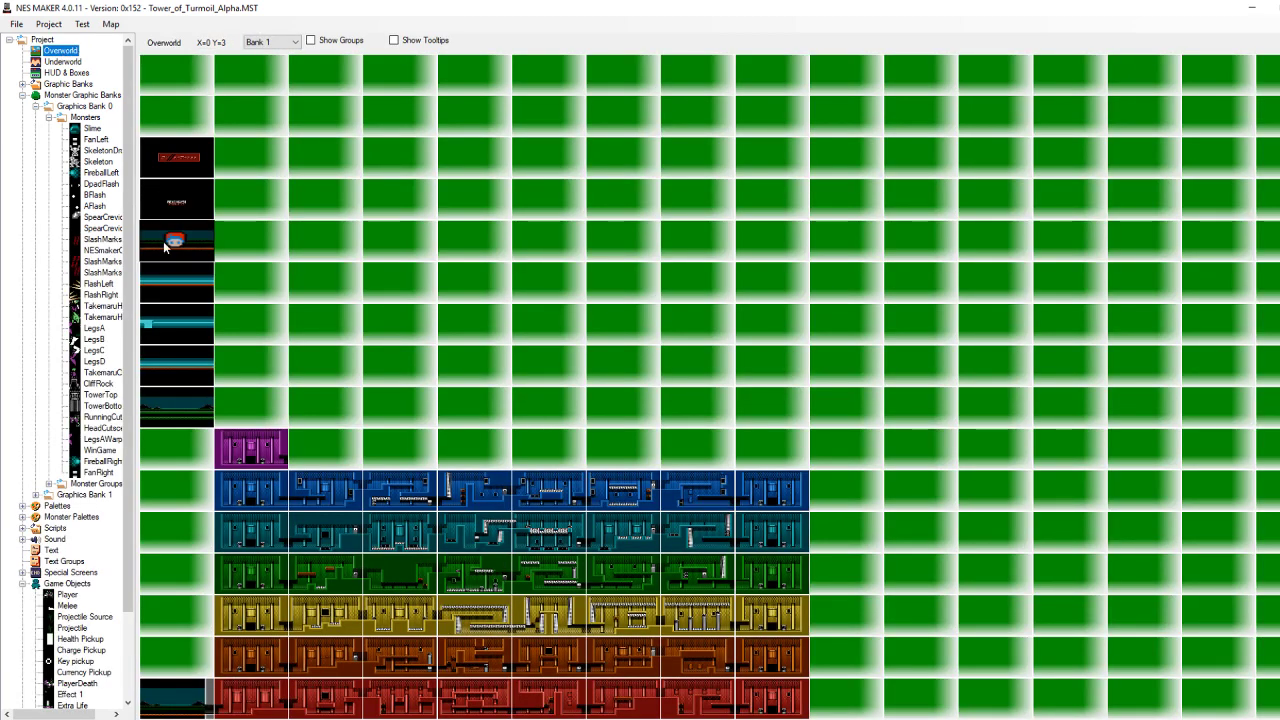
{"action": "double_click", "coordinate": [163, 245]}
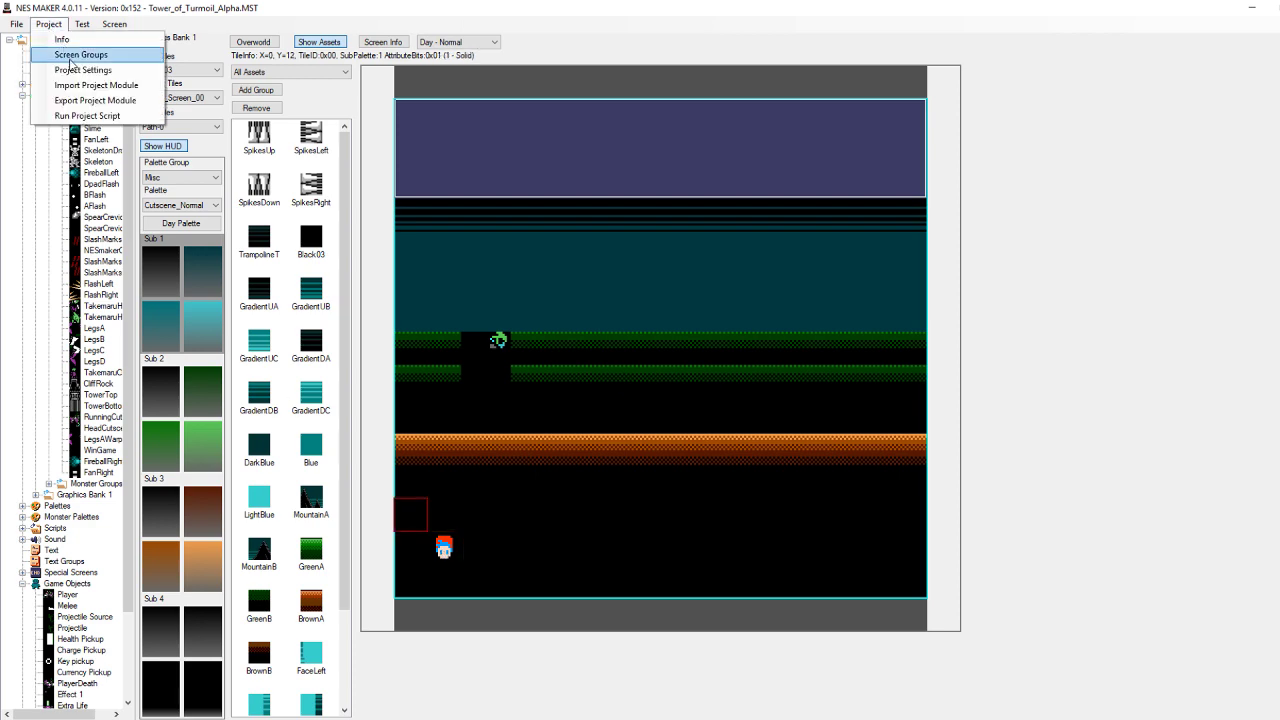
{"action": "left_click", "coordinate": [72, 70]}
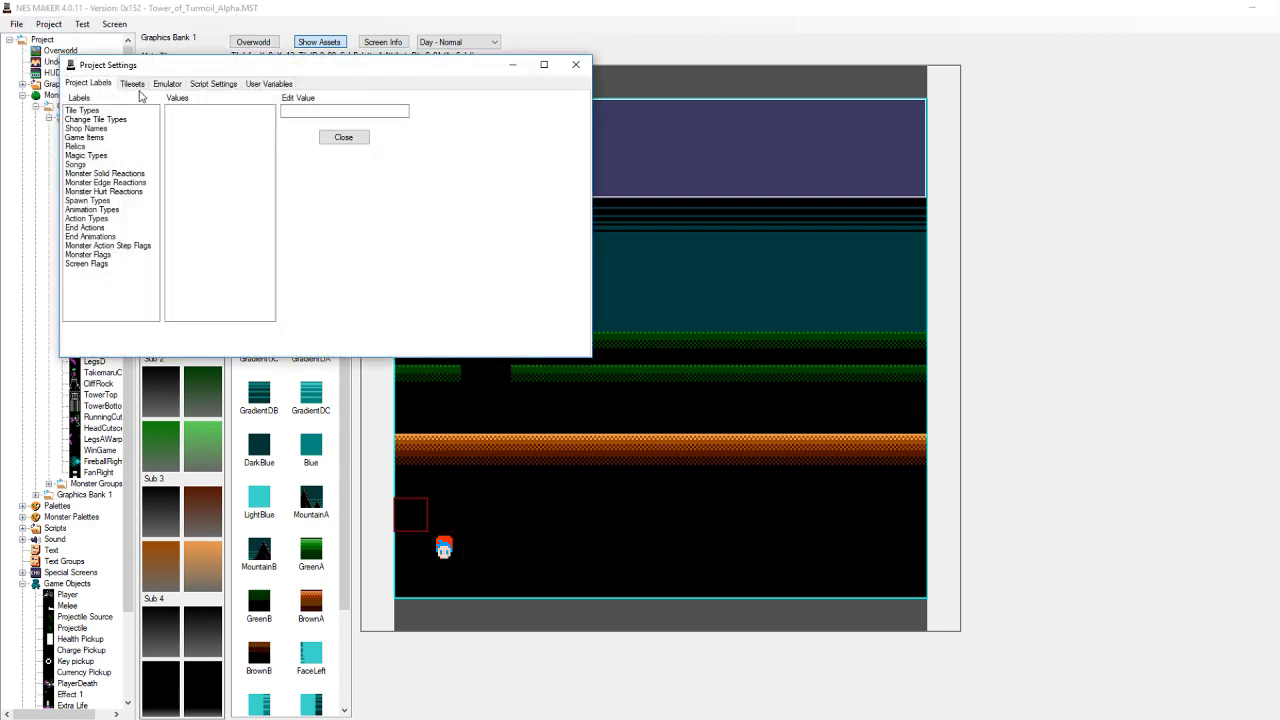
{"action": "left_click", "coordinate": [204, 86]}
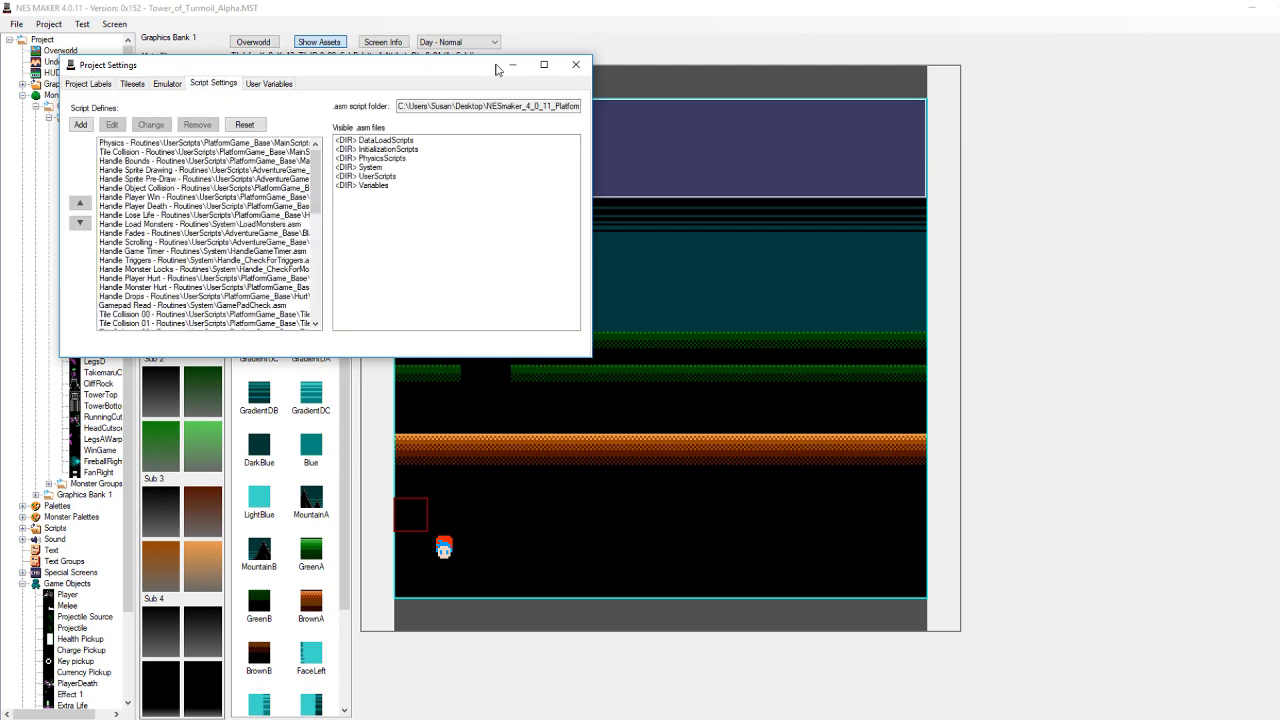
{"action": "left_click", "coordinate": [544, 64]}
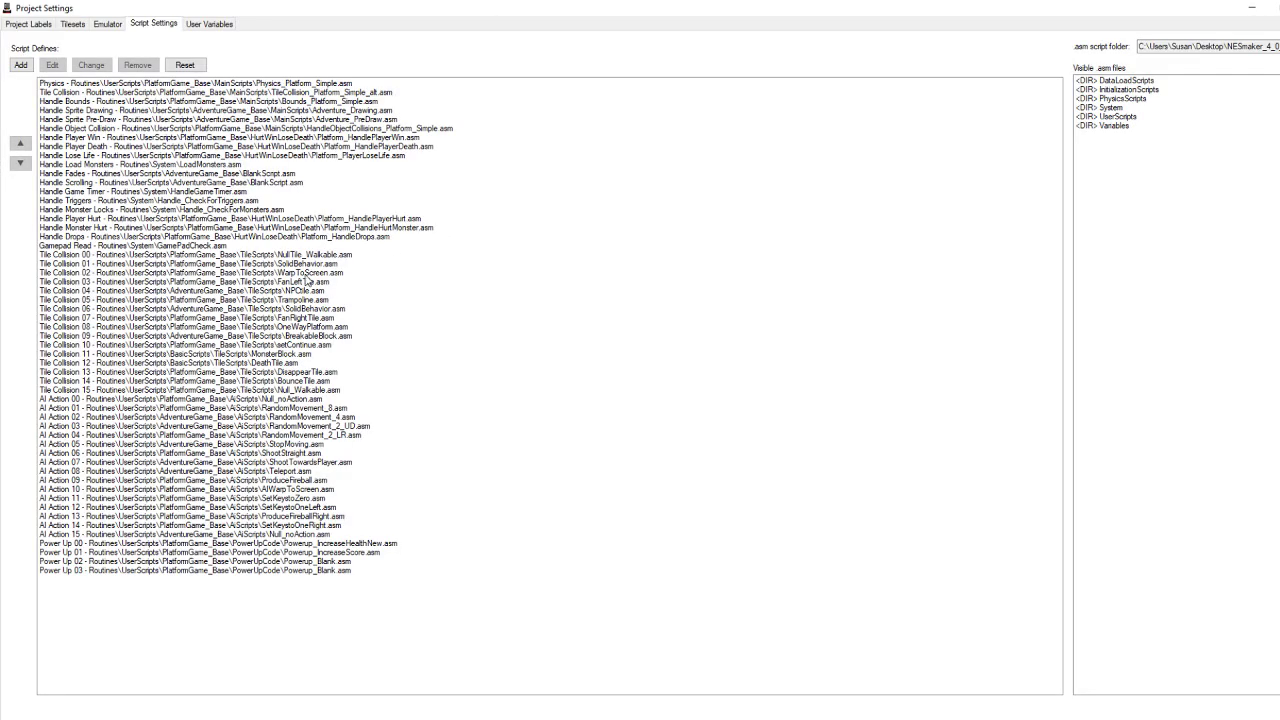
{"action": "left_click", "coordinate": [279, 373]}
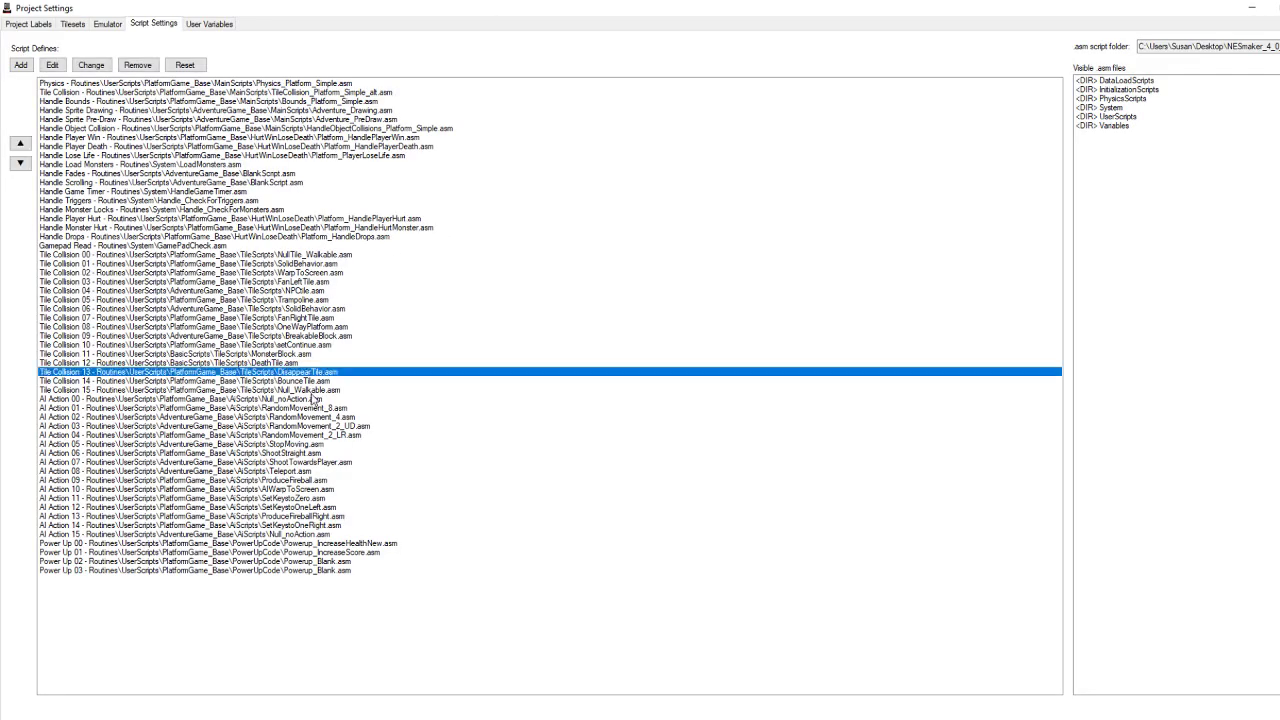
{"action": "left_click", "coordinate": [52, 64]}
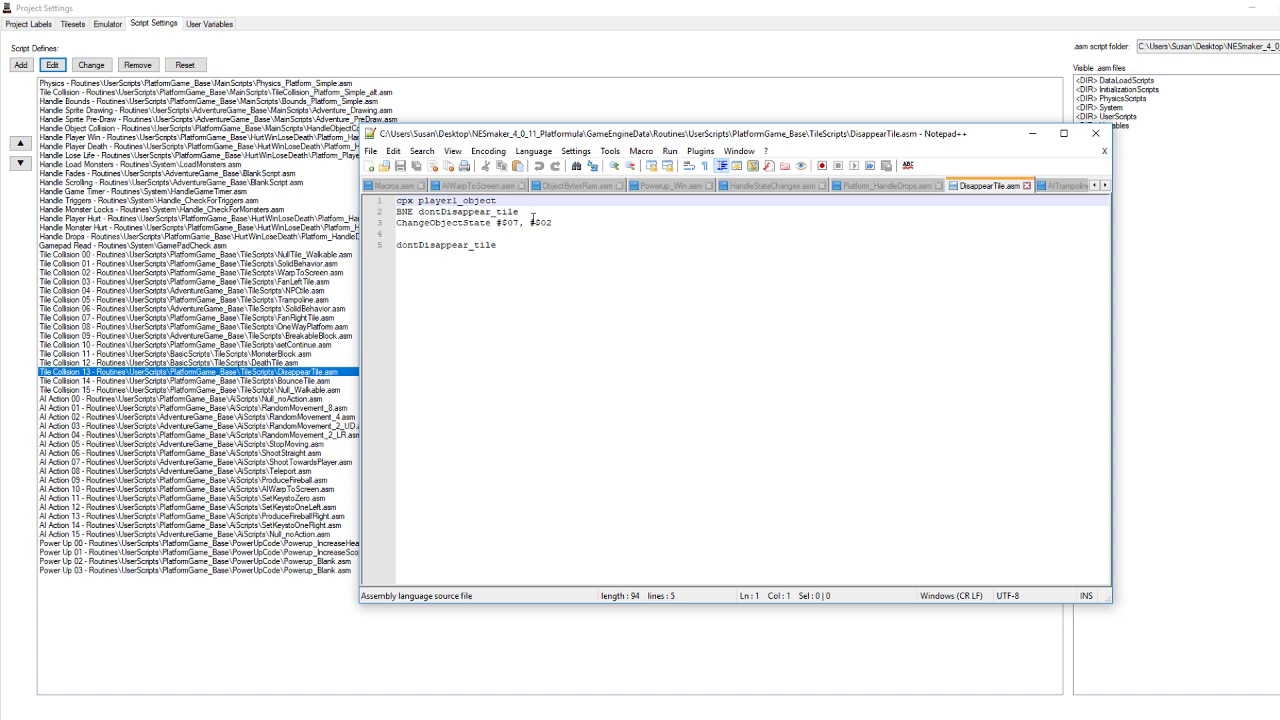
{"action": "left_click", "coordinate": [1096, 133]}
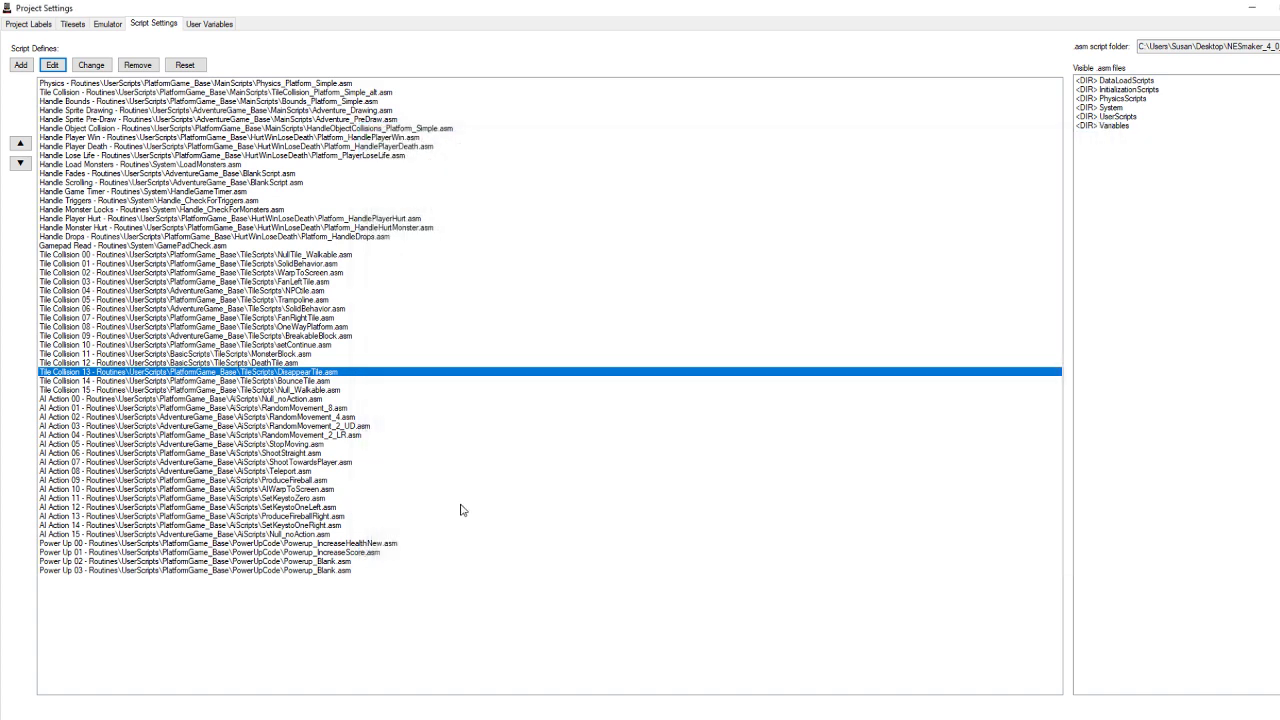
{"action": "key", "text": "Escape"}
Inspect action step 7 in the Player object's details and display the Player's CutsceneHide animation
{"action": "left_click", "coordinate": [64, 596]}
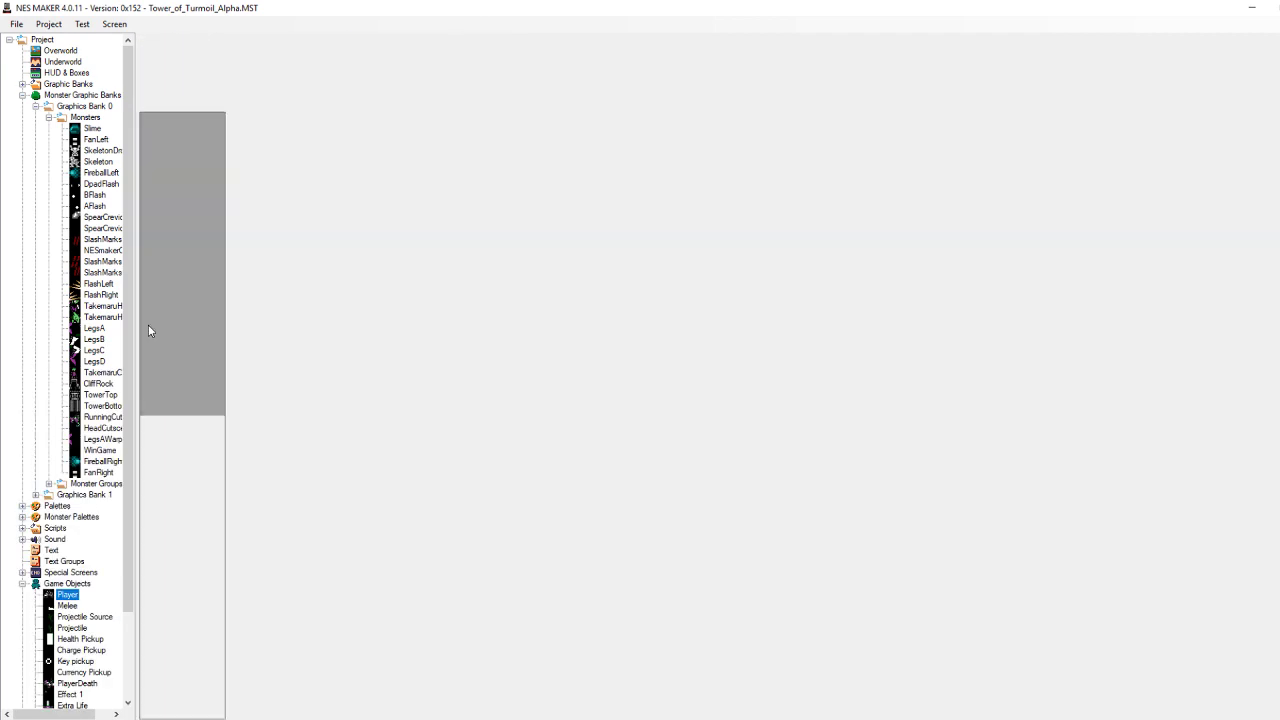
{"action": "left_click", "coordinate": [178, 62]}
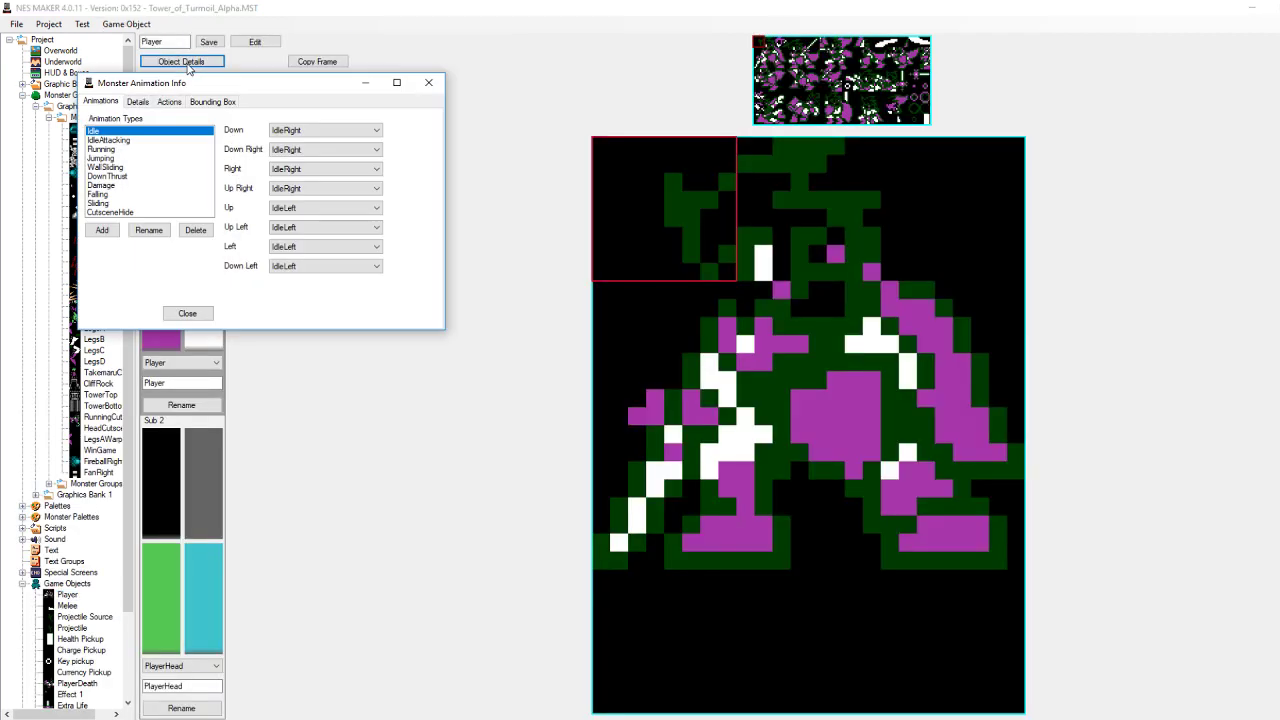
{"action": "left_click", "coordinate": [170, 102]}
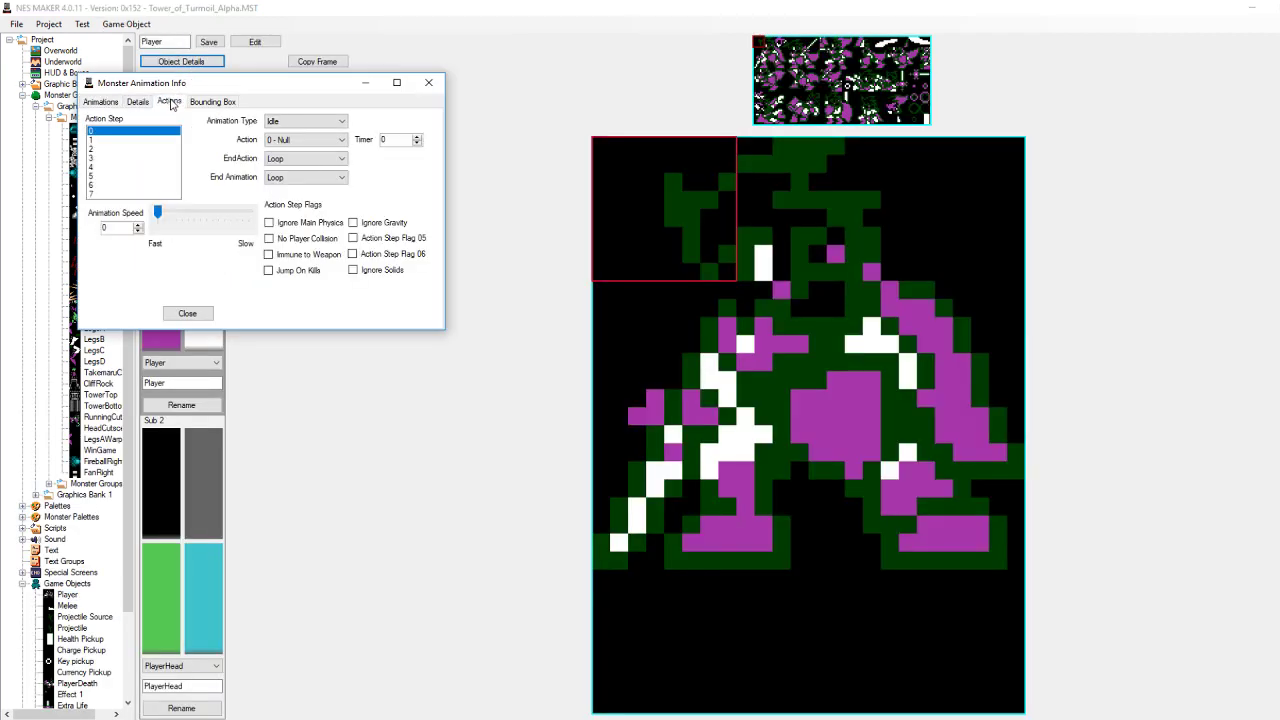
{"action": "left_click", "coordinate": [115, 195]}
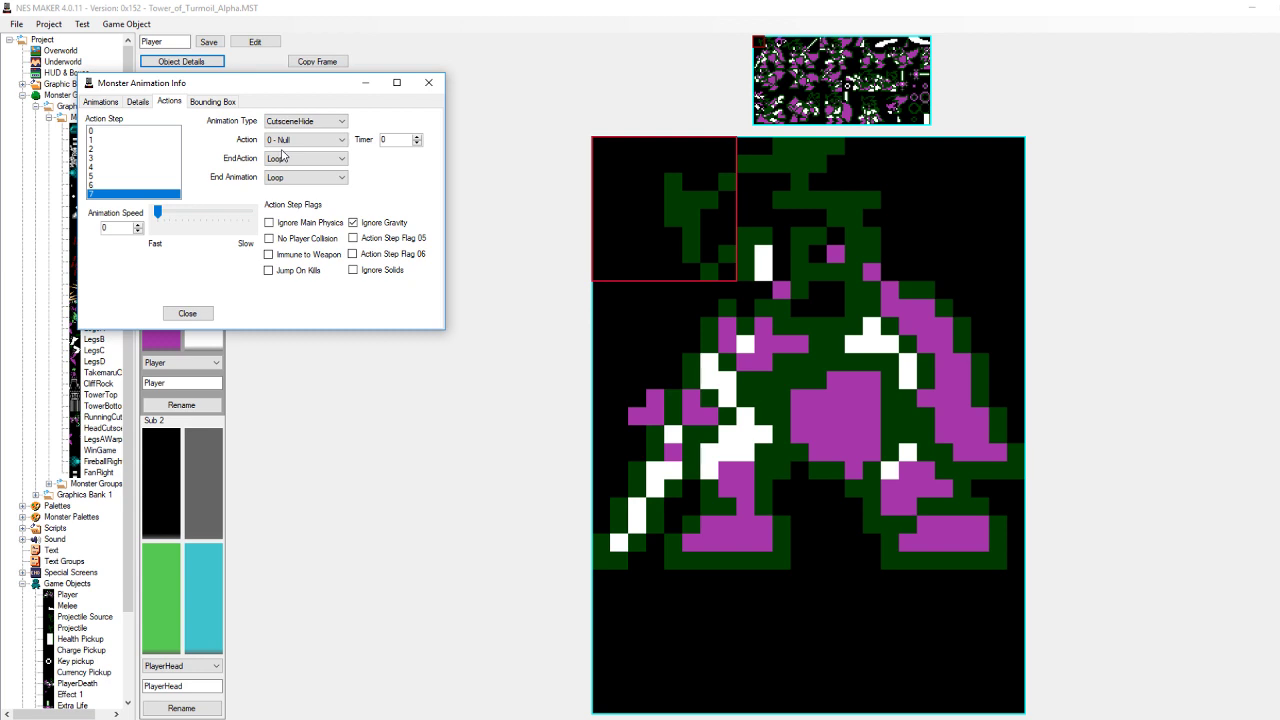
{"action": "left_click", "coordinate": [429, 84]}
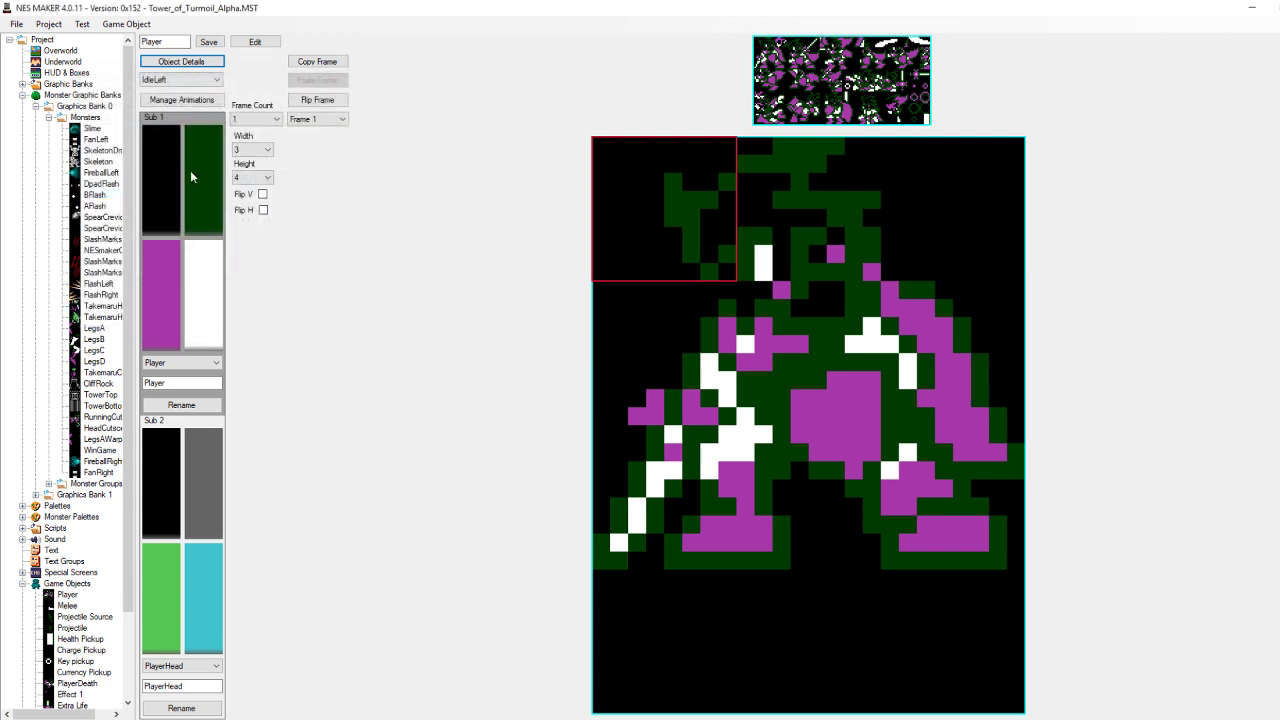
{"action": "left_click", "coordinate": [195, 80]}
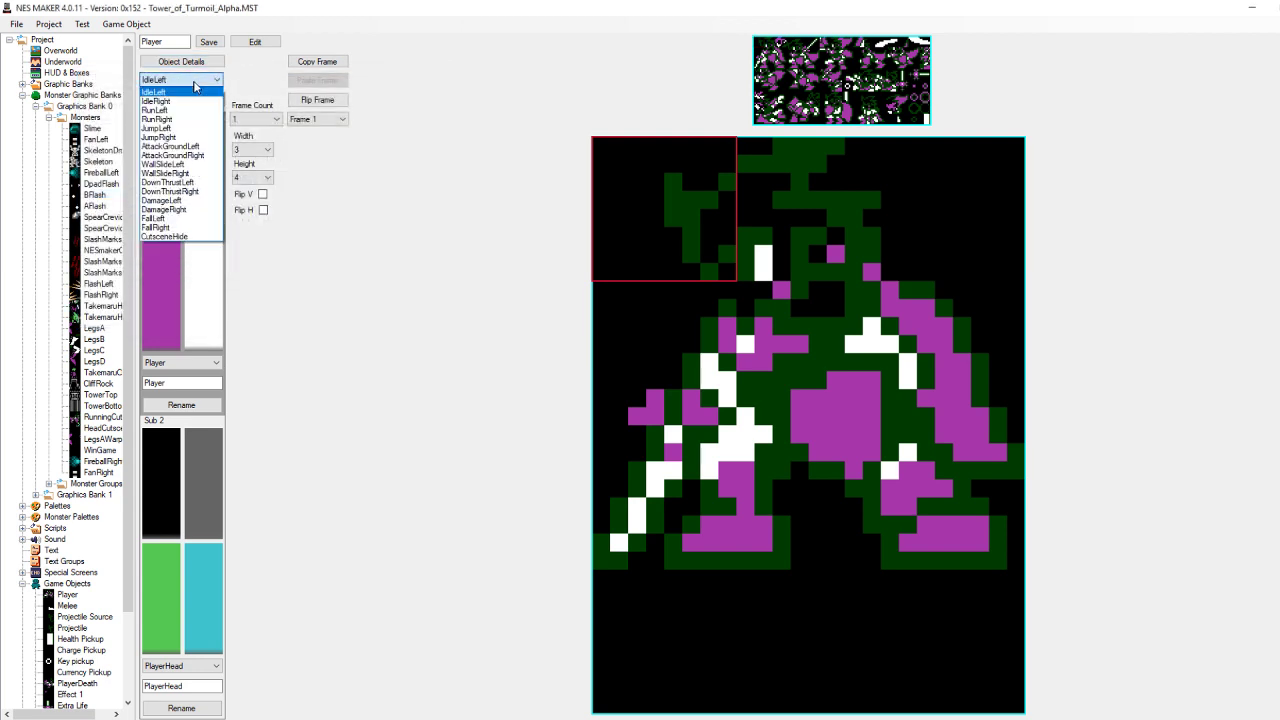
{"action": "left_click", "coordinate": [165, 237]}
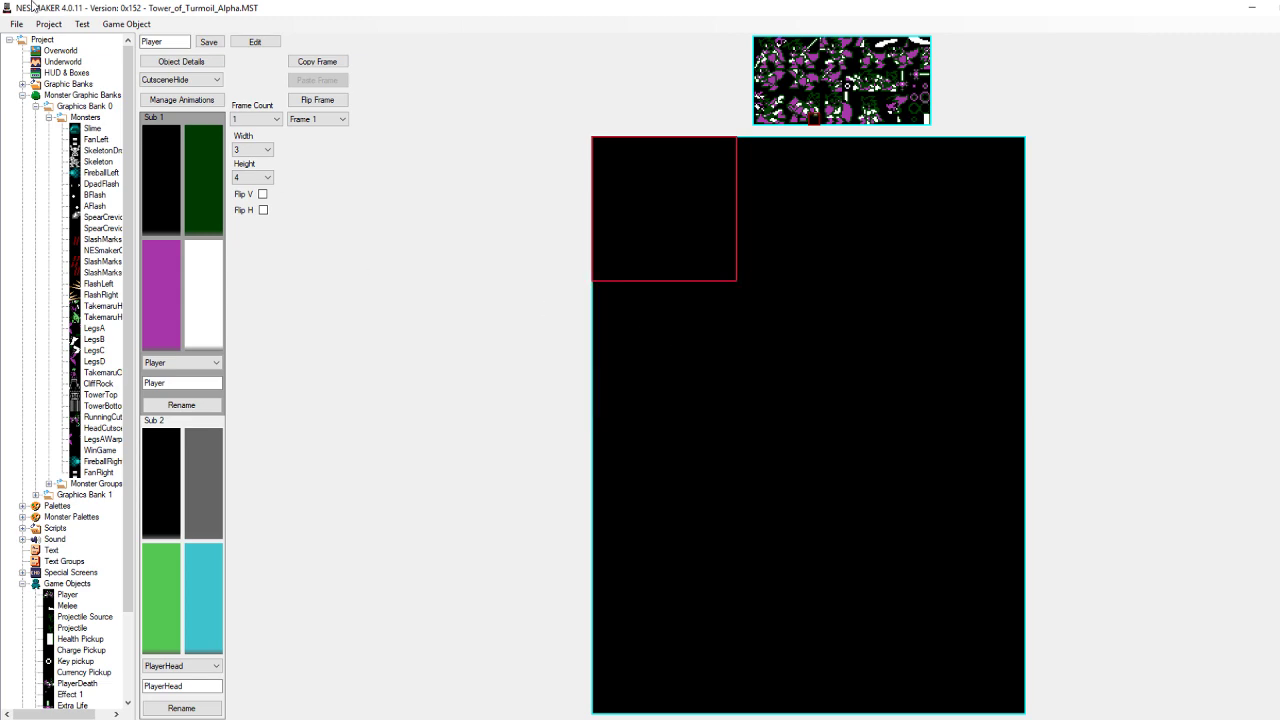
Reopen the overworld cutscene screen, and switch to Movies & TV to play part of the Tower of Turmoil Ver 0.04 cutscenes test video
{"action": "left_click", "coordinate": [52, 51]}
{"action": "double_click", "coordinate": [182, 242]}
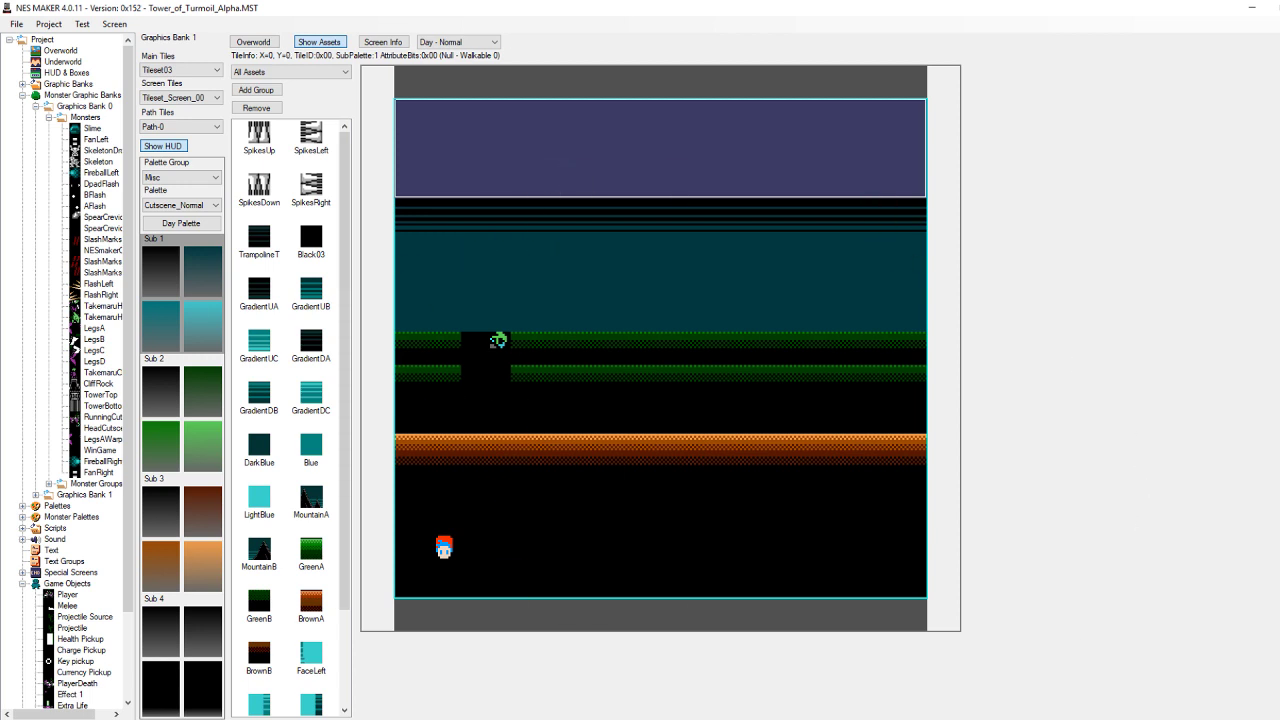
{"action": "key", "text": "alt+Tab"}
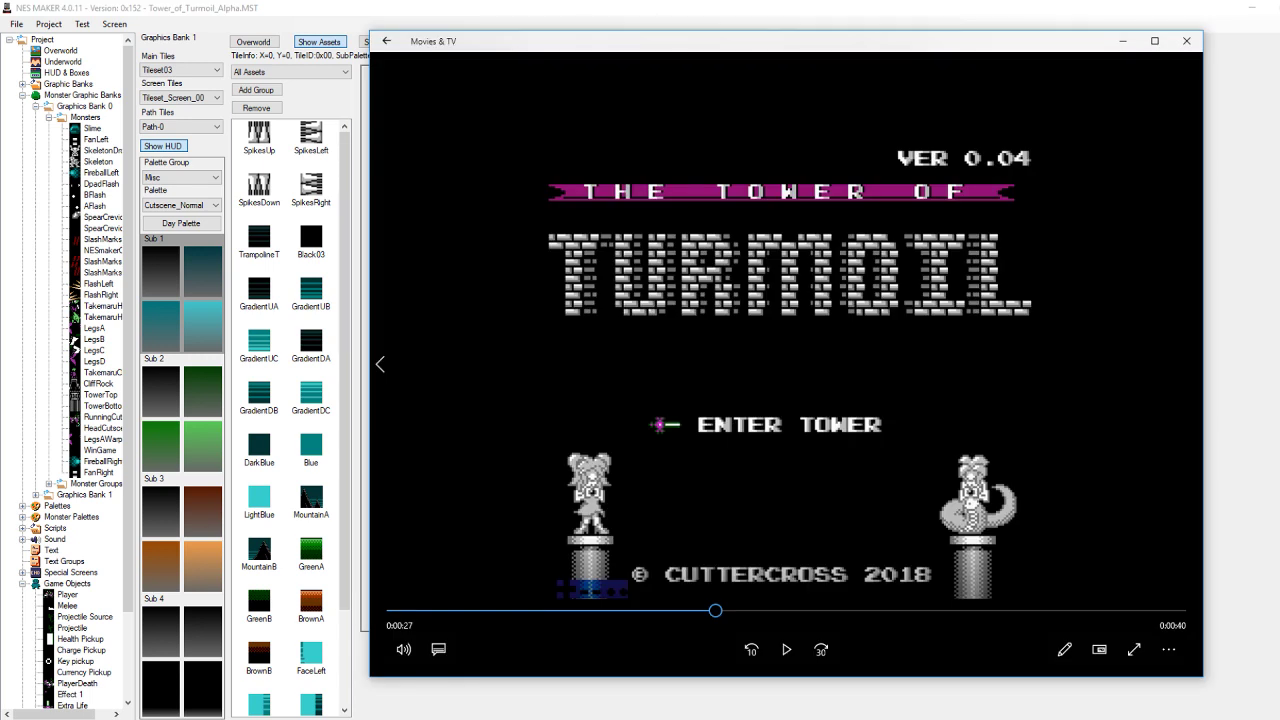
{"action": "left_click", "coordinate": [789, 650]}
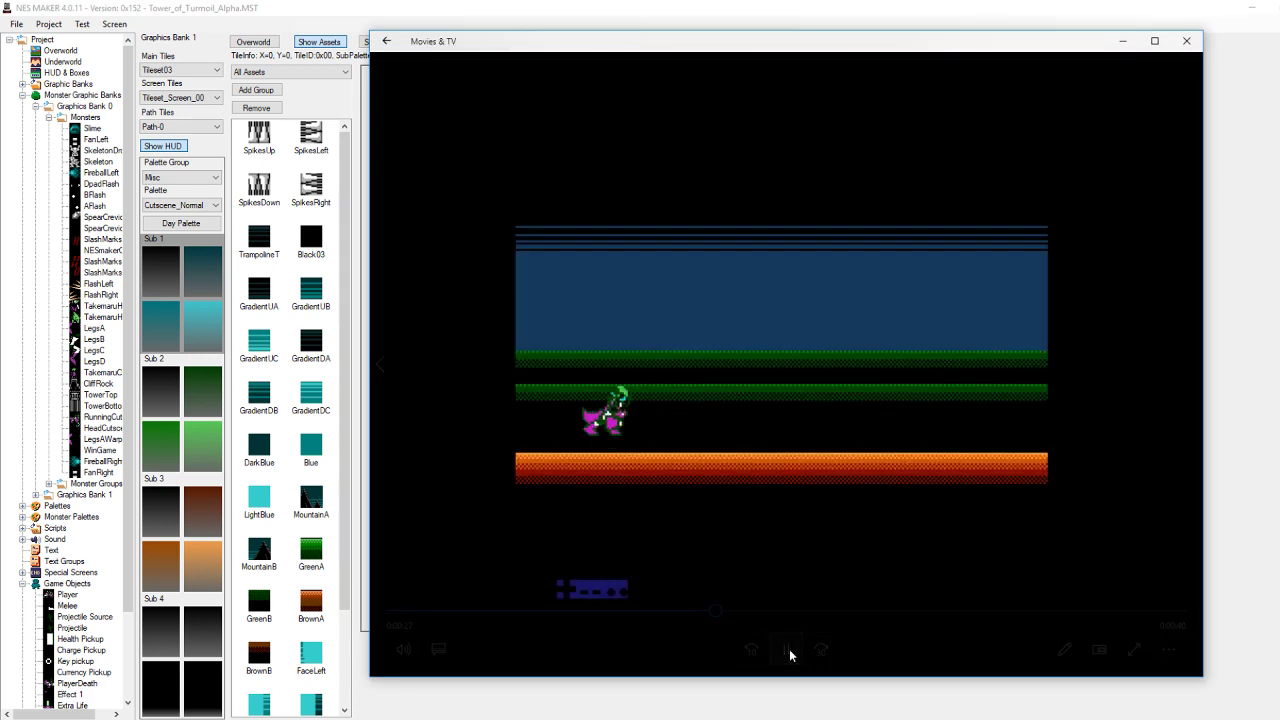
{"action": "left_click", "coordinate": [787, 650]}
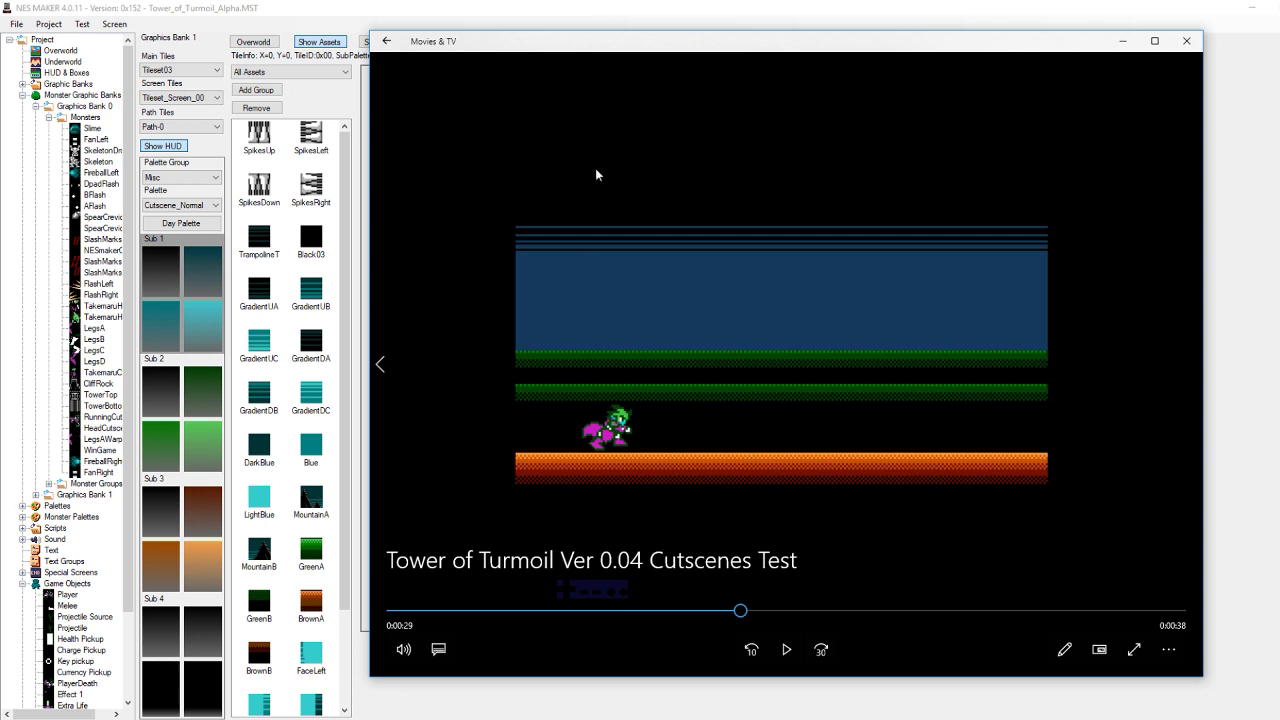
{"action": "left_click", "coordinate": [611, 7]}
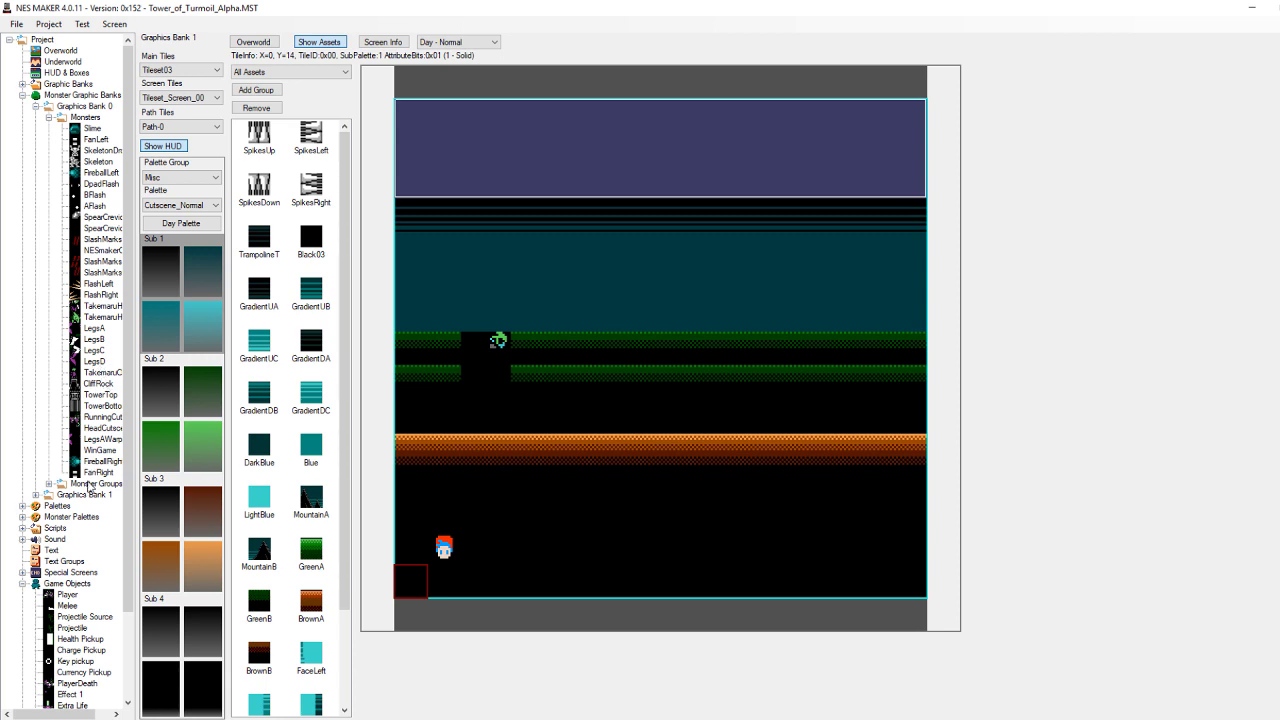
Examine the four animation frames of the running cutscene monster in Graphics Bank 0, ending on Frame 1
{"action": "left_click", "coordinate": [100, 417]}
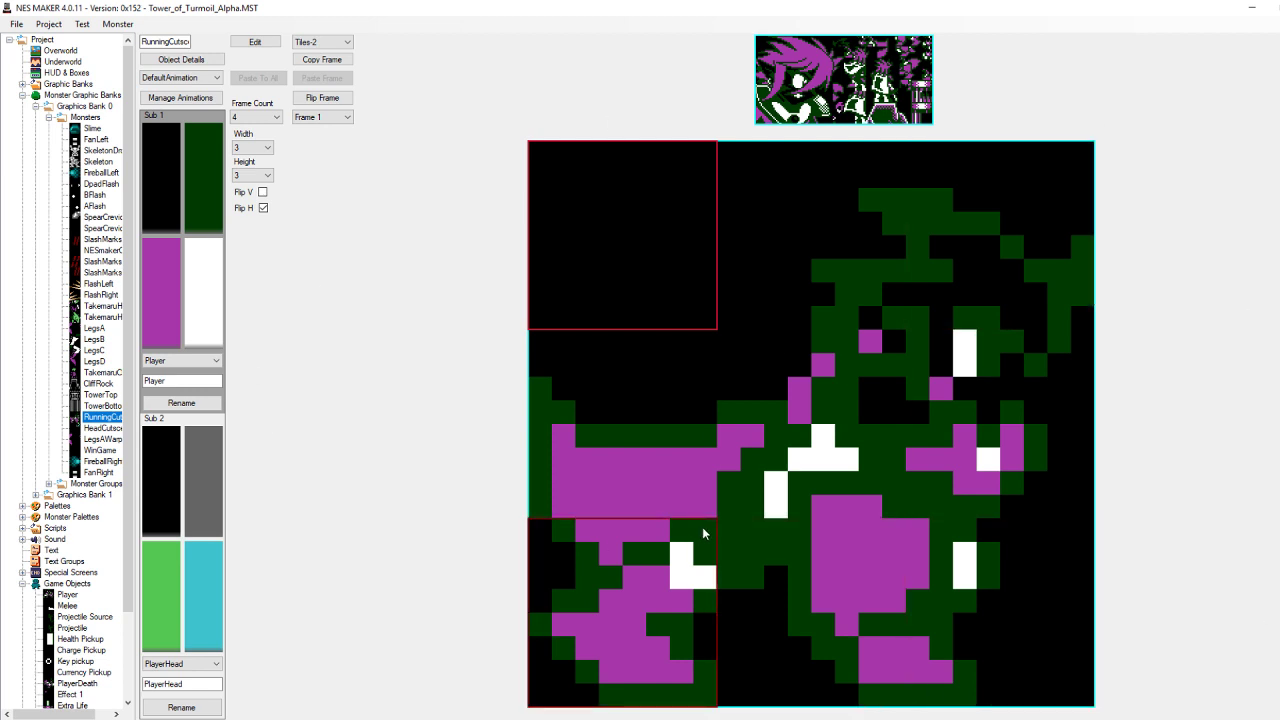
{"action": "left_click", "coordinate": [322, 118]}
{"action": "key", "text": "Down"}
{"action": "key", "text": "Down"}
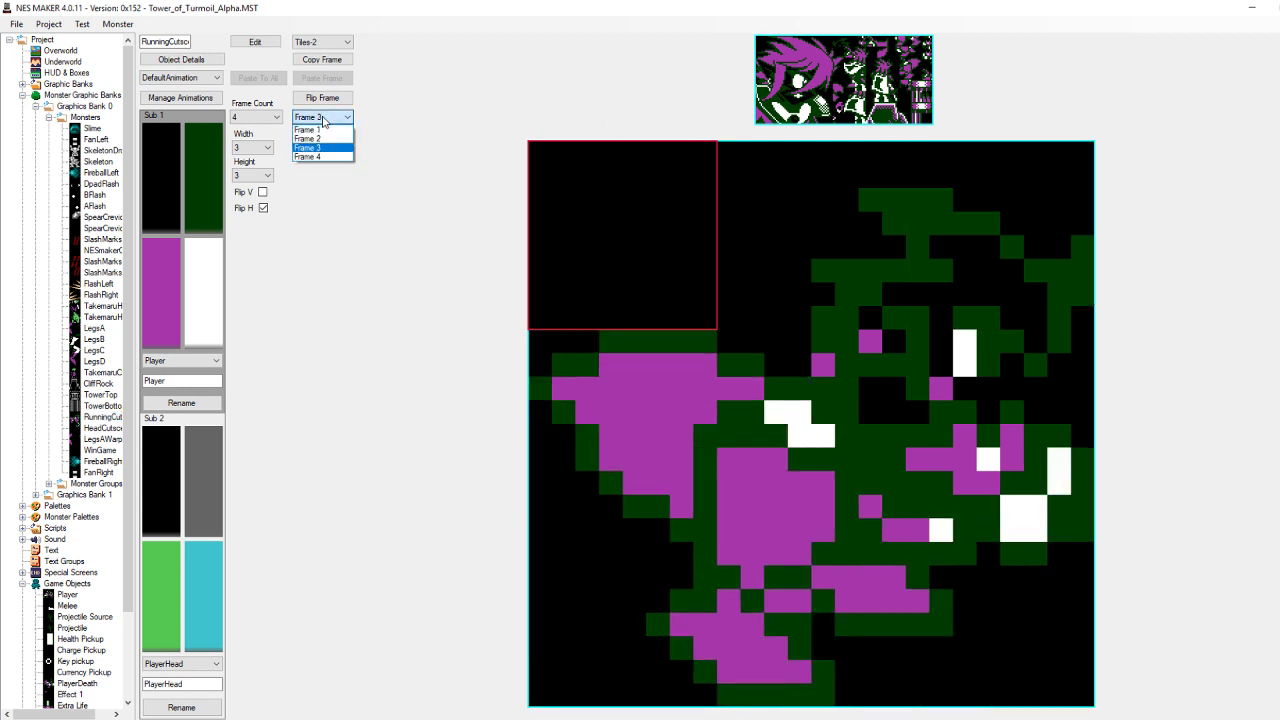
{"action": "key", "text": "Down"}
{"action": "key", "text": "Up"}
{"action": "key", "text": "Up"}
{"action": "key", "text": "Up"}
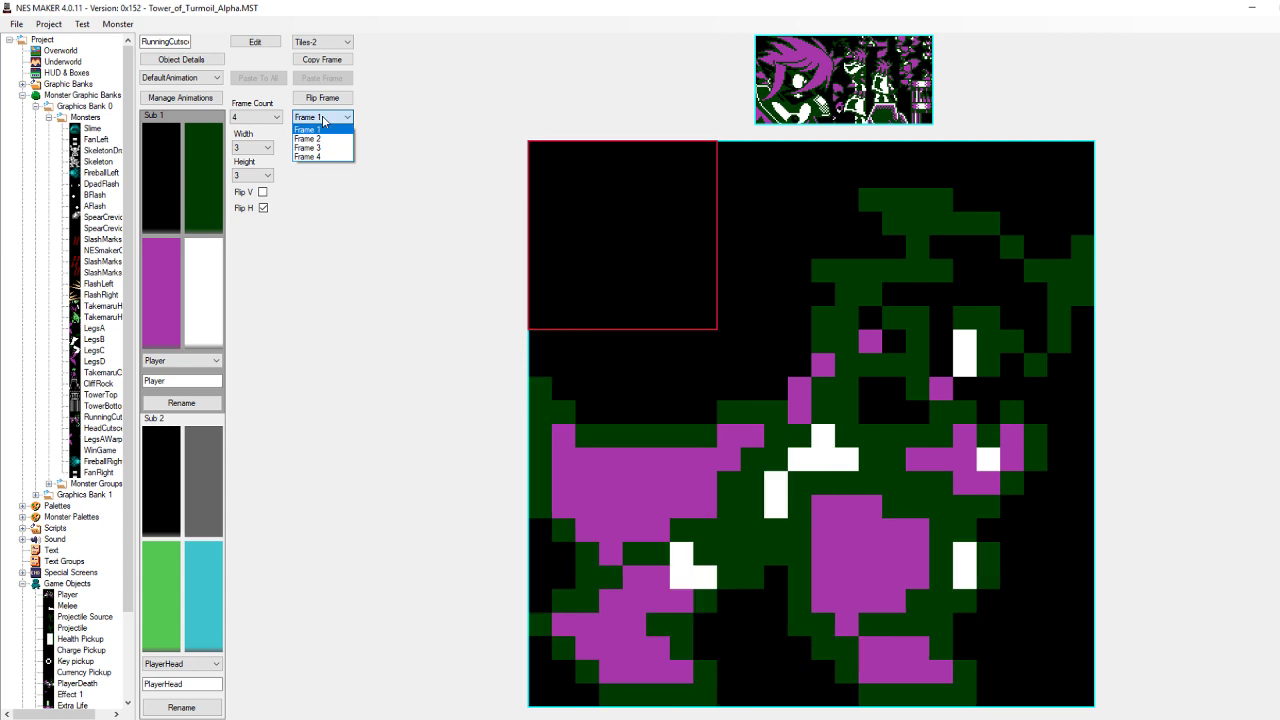
{"action": "key", "text": "Return"}
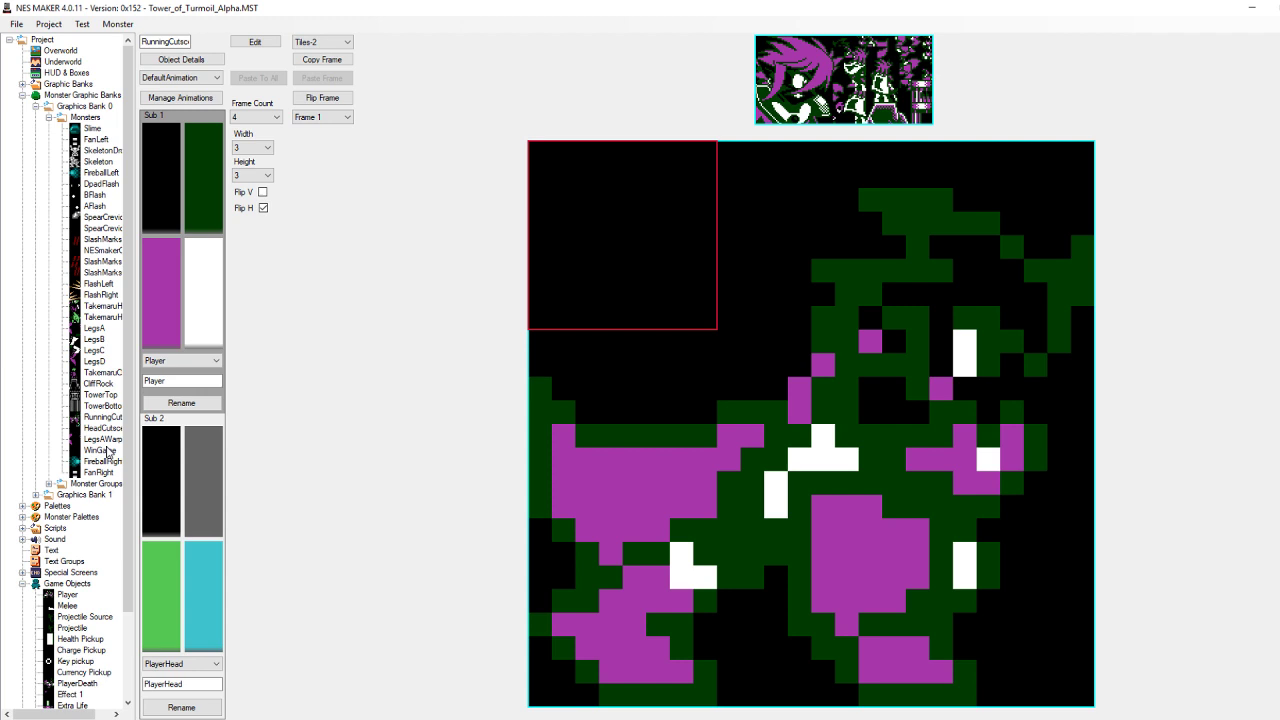
Inspect the bounding box of the HeadCutscene monster in its object details
{"action": "left_click", "coordinate": [103, 428]}
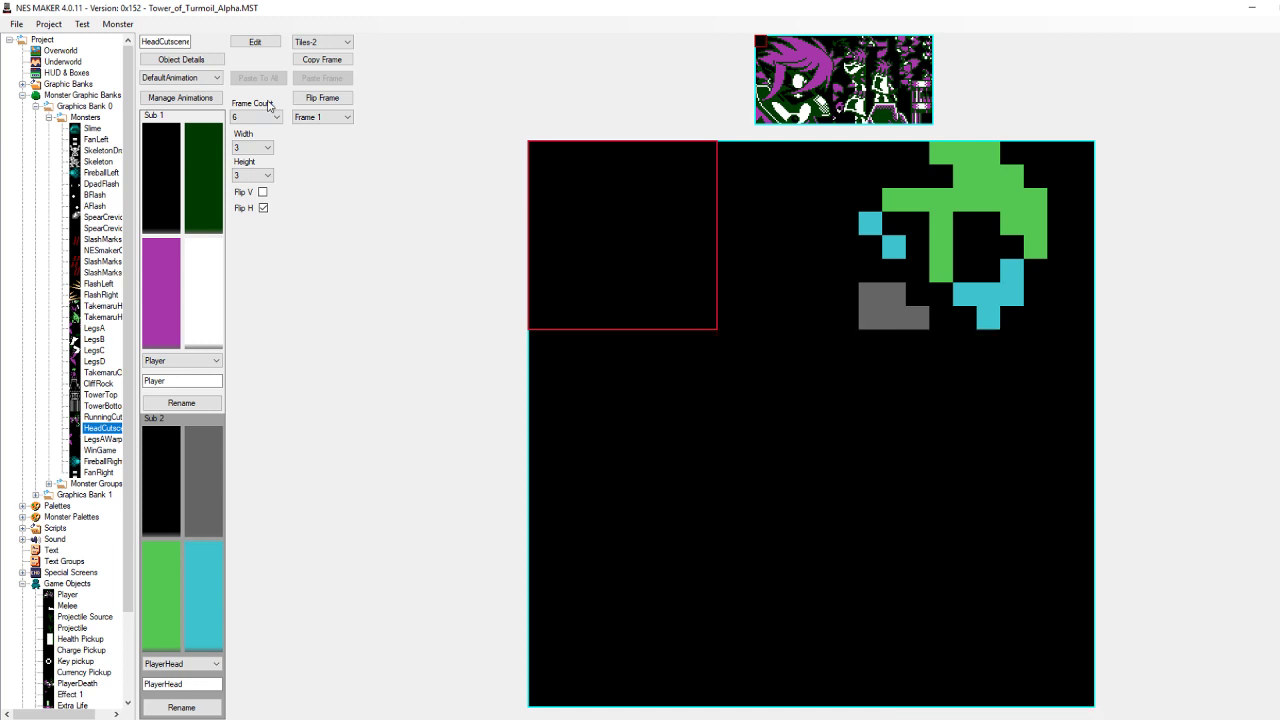
{"action": "left_click", "coordinate": [204, 61]}
{"action": "left_click", "coordinate": [231, 119]}
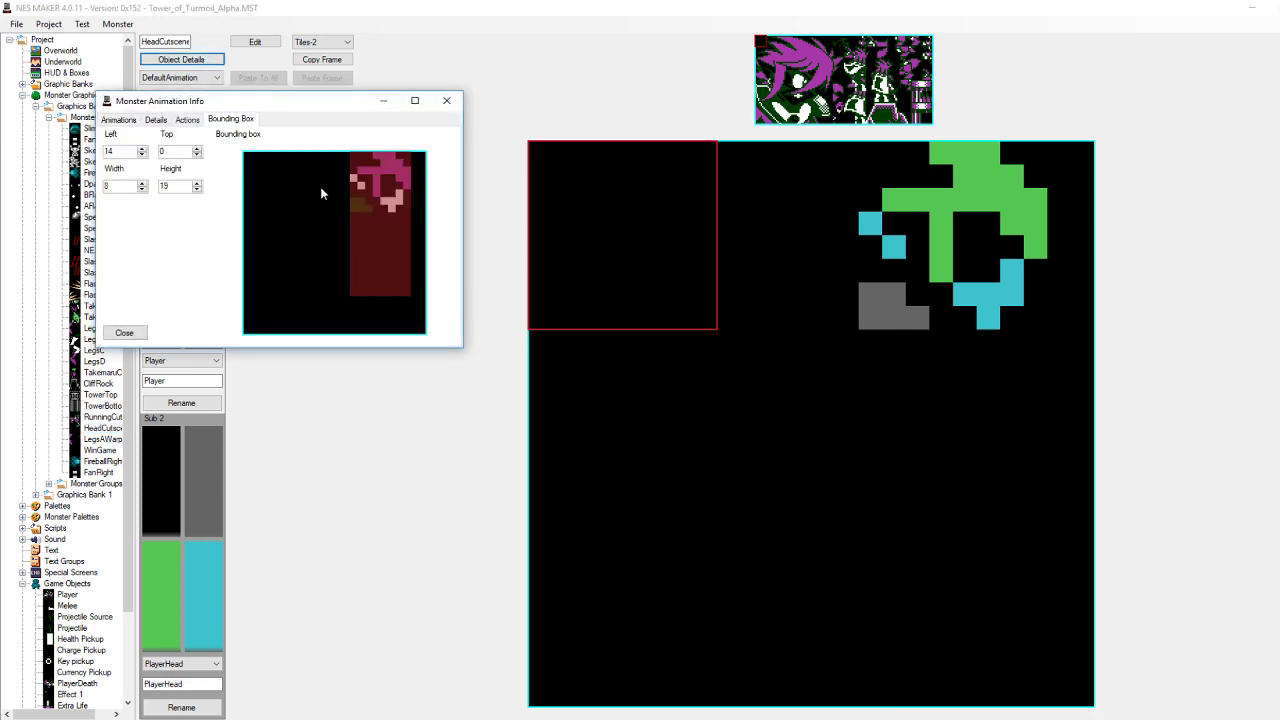
{"action": "left_click", "coordinate": [124, 333]}
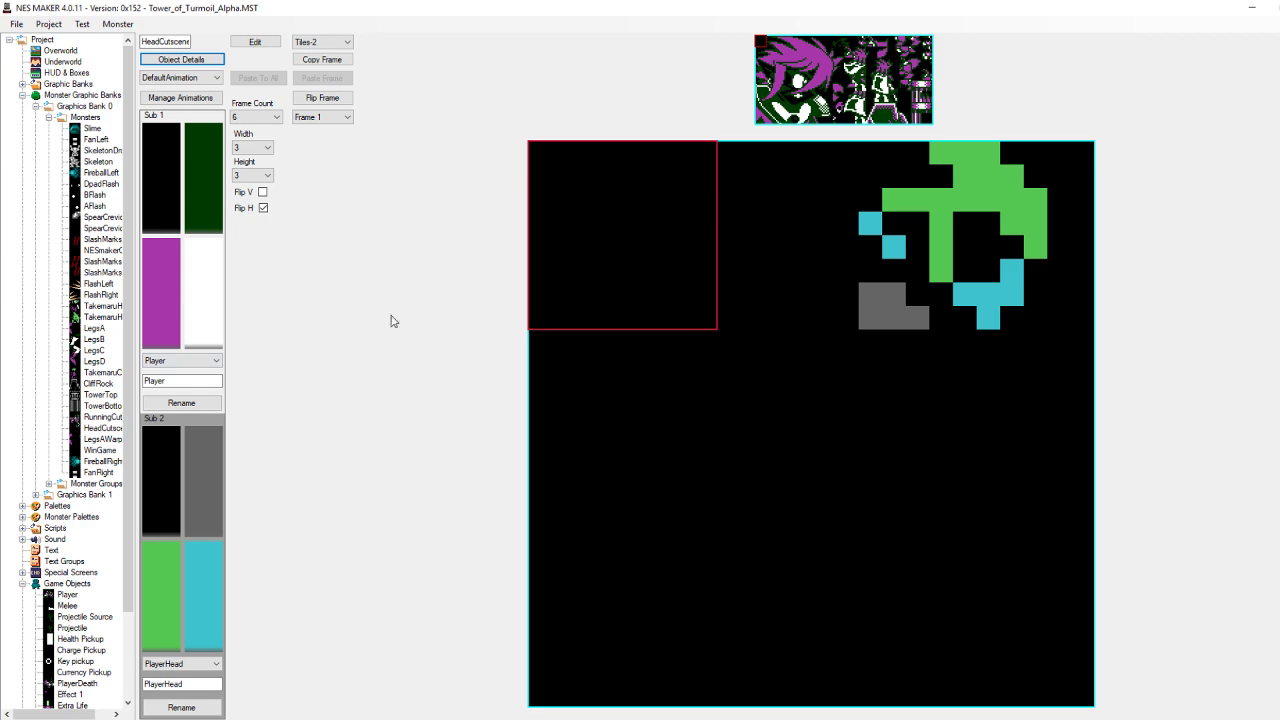
Reopen the running cutscene screen from the overworld, play a short part of the cutscenes test video in Movies & TV, and return to NES MAKER
{"action": "left_click", "coordinate": [62, 61]}
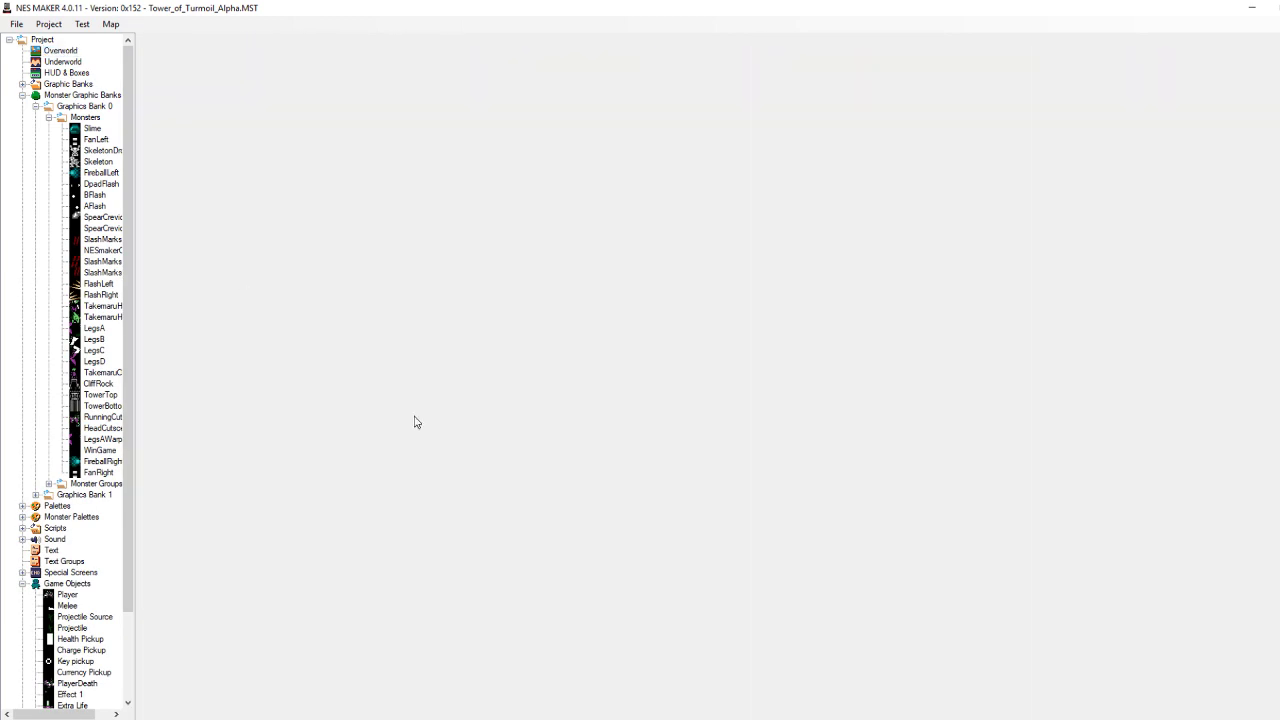
{"action": "left_click", "coordinate": [416, 422]}
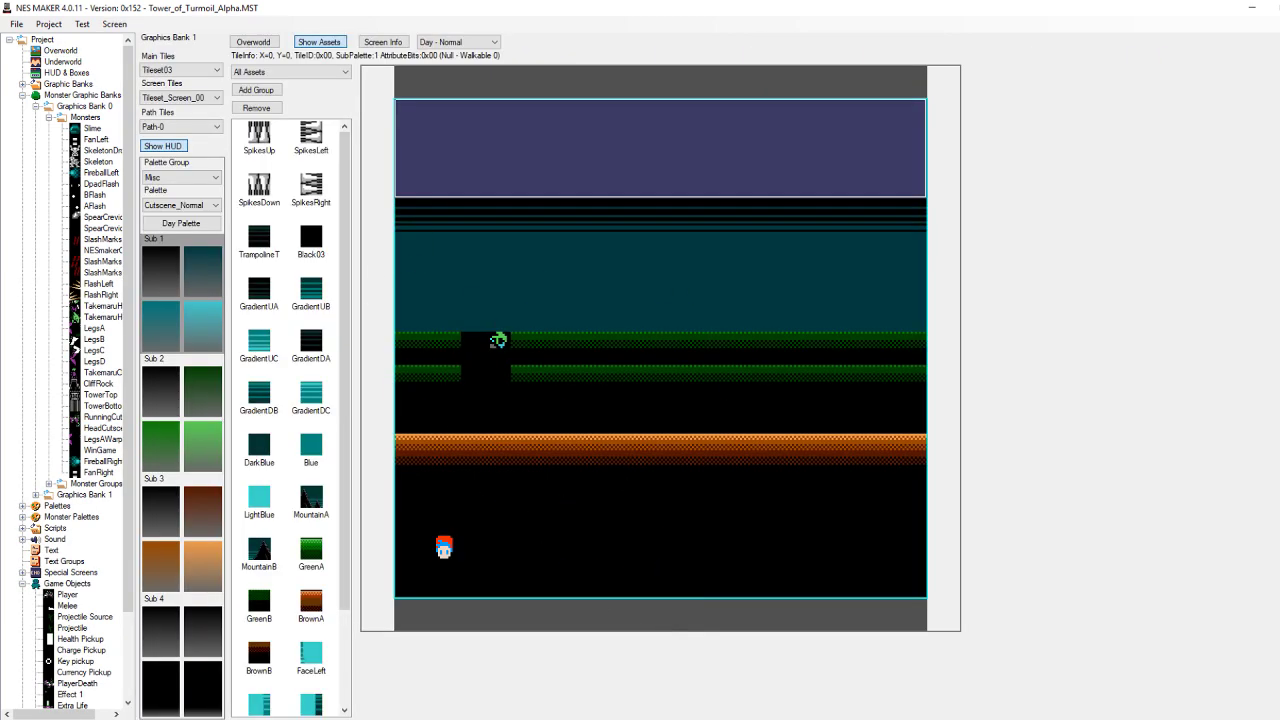
{"action": "key", "text": "alt+Tab"}
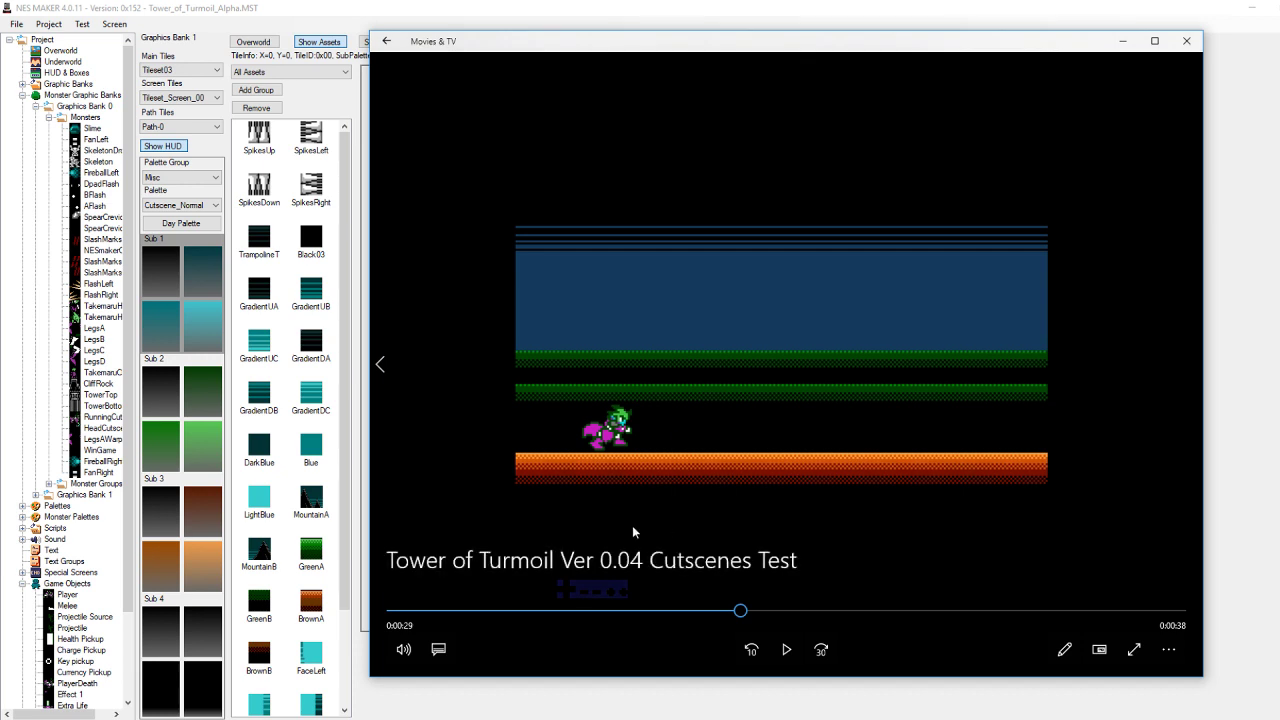
{"action": "left_click", "coordinate": [785, 655]}
{"action": "key", "text": "alt+Tab"}
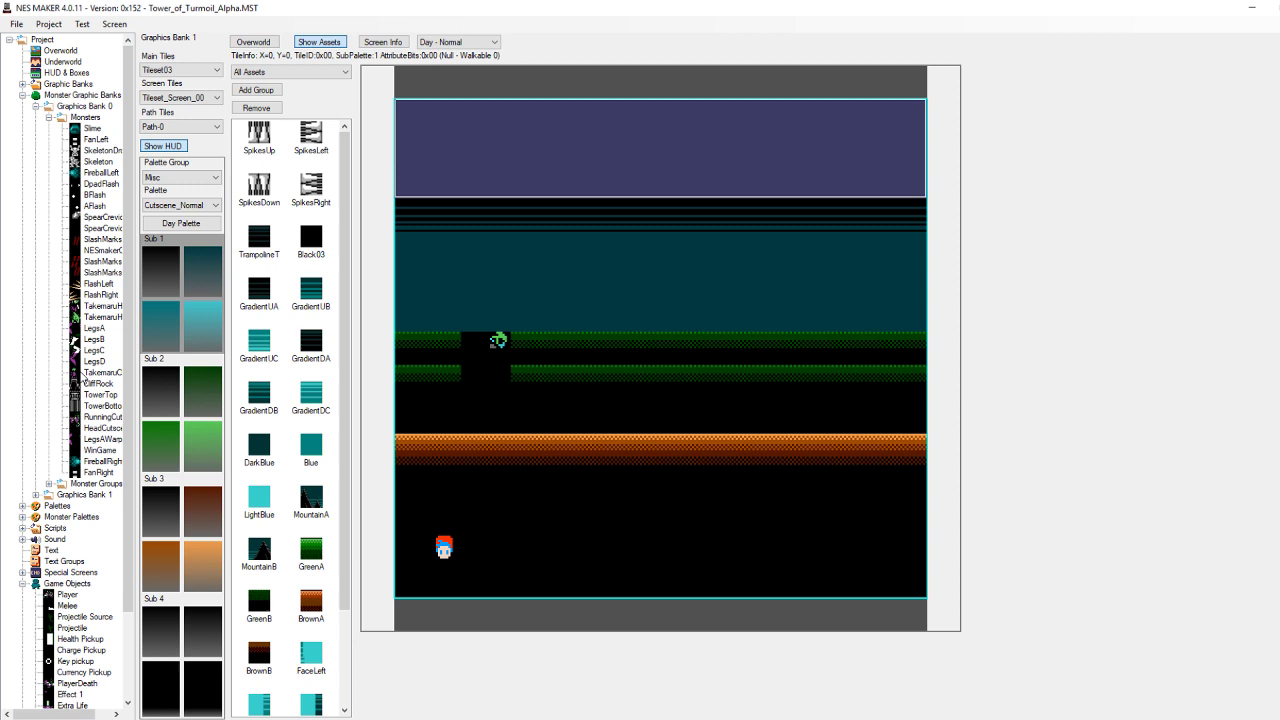
Look through the list of six animation frames of the HeadCutscene monster, leaving Frame 1 selected
{"action": "left_click", "coordinate": [103, 430]}
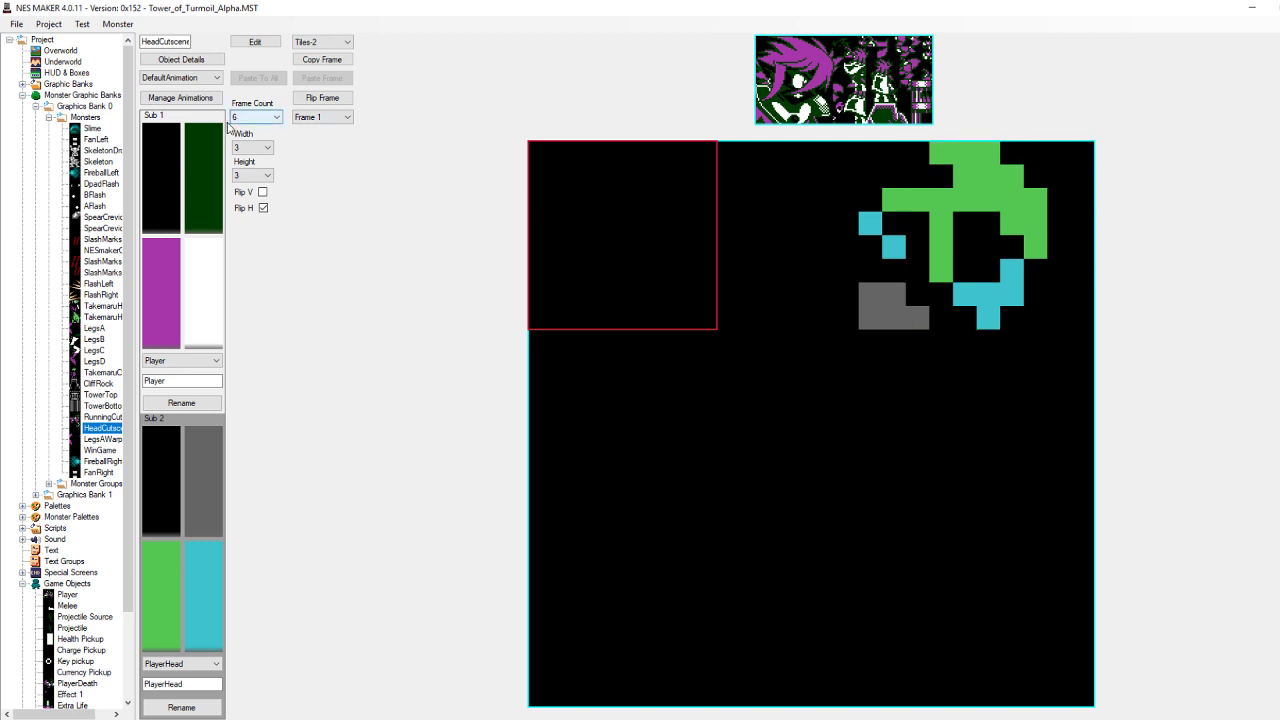
{"action": "left_click", "coordinate": [325, 119]}
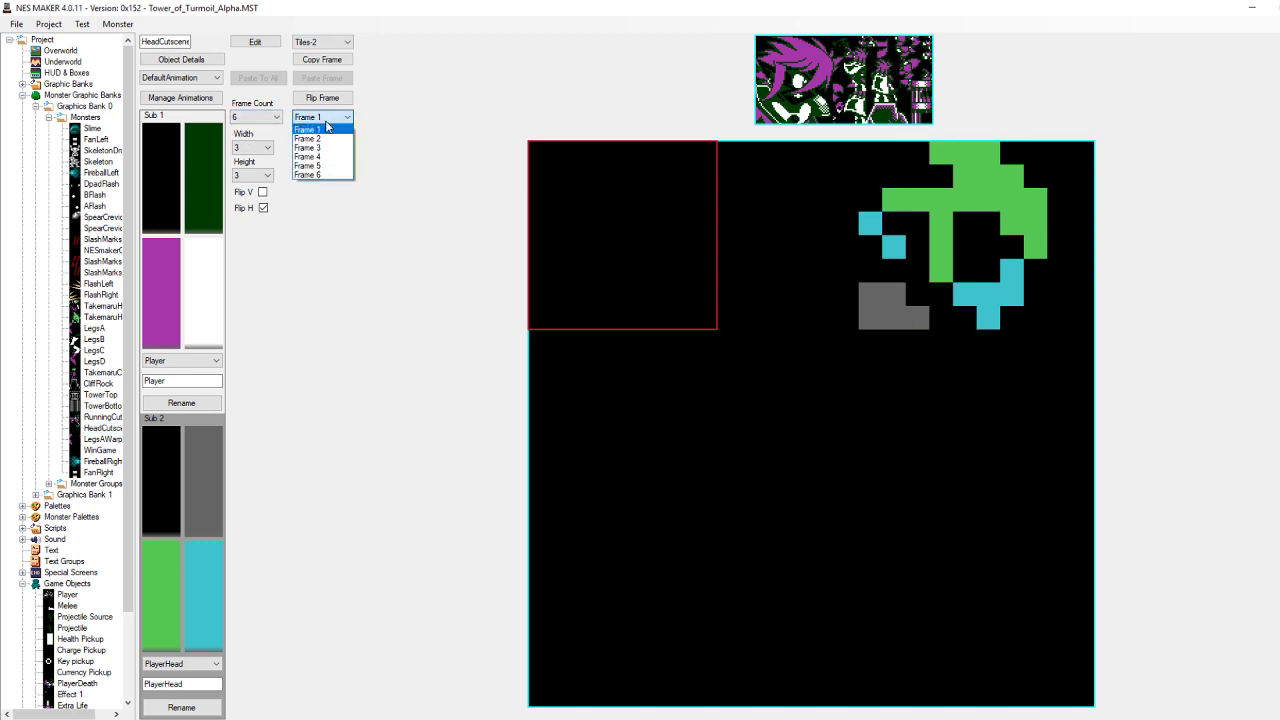
{"action": "key", "text": "Down"}
{"action": "key", "text": "Down"}
{"action": "key", "text": "Down"}
{"action": "key", "text": "Down"}
{"action": "key", "text": "Down"}
{"action": "key", "text": "Up"}
{"action": "key", "text": "Up"}
{"action": "key", "text": "Up"}
{"action": "key", "text": "Up"}
{"action": "key", "text": "Up"}
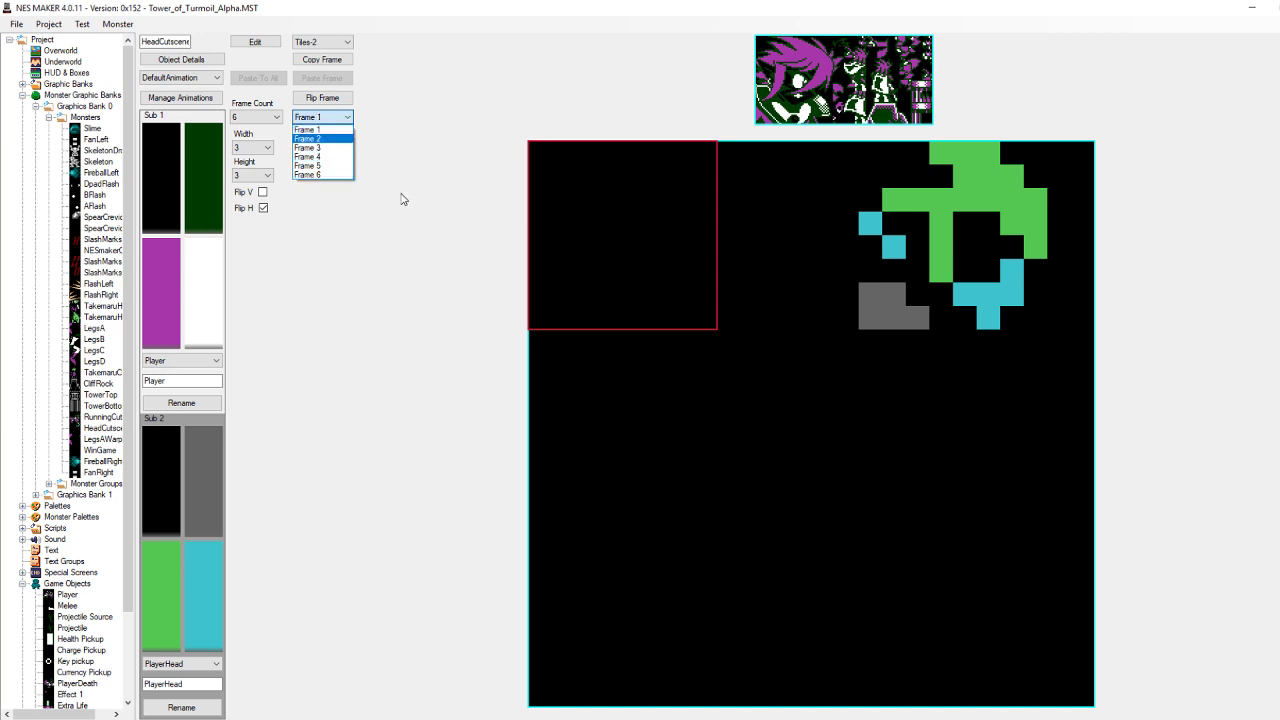
{"action": "left_click", "coordinate": [443, 123]}
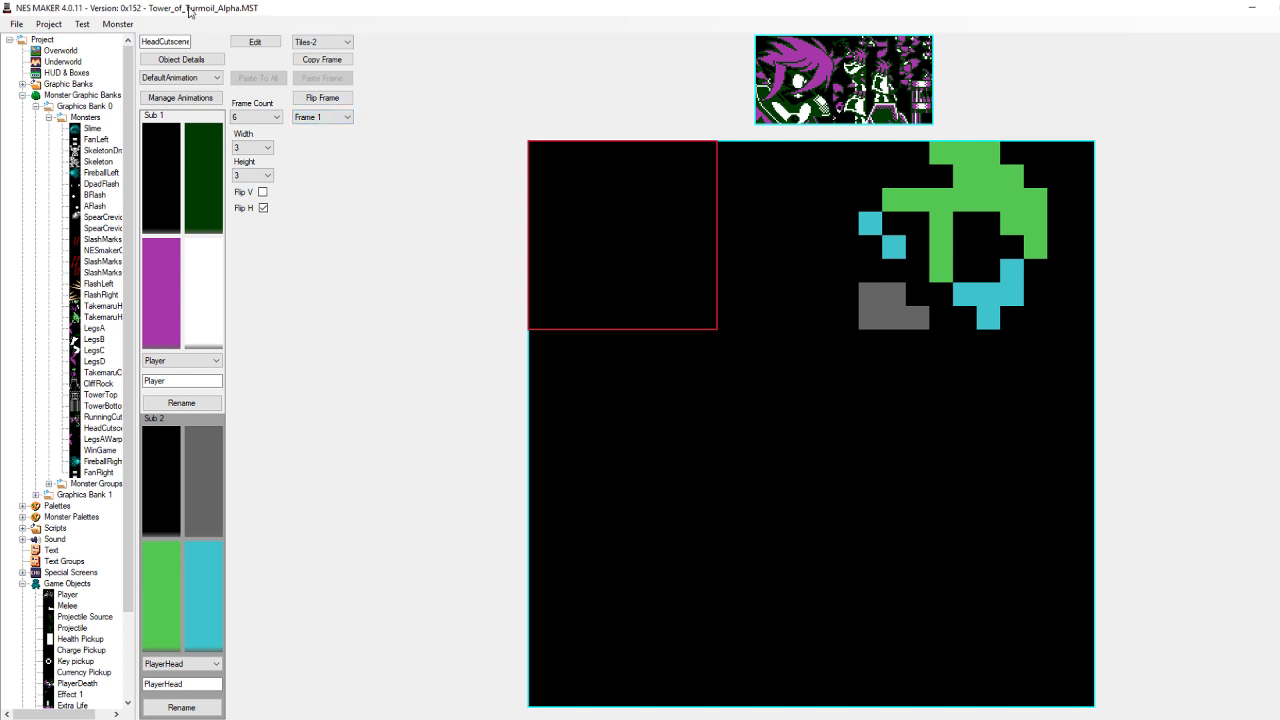
Compare action steps 0 and 1 in the HeadCutscene monster's object details, checking their action, end animation and speed
{"action": "left_click", "coordinate": [183, 60]}
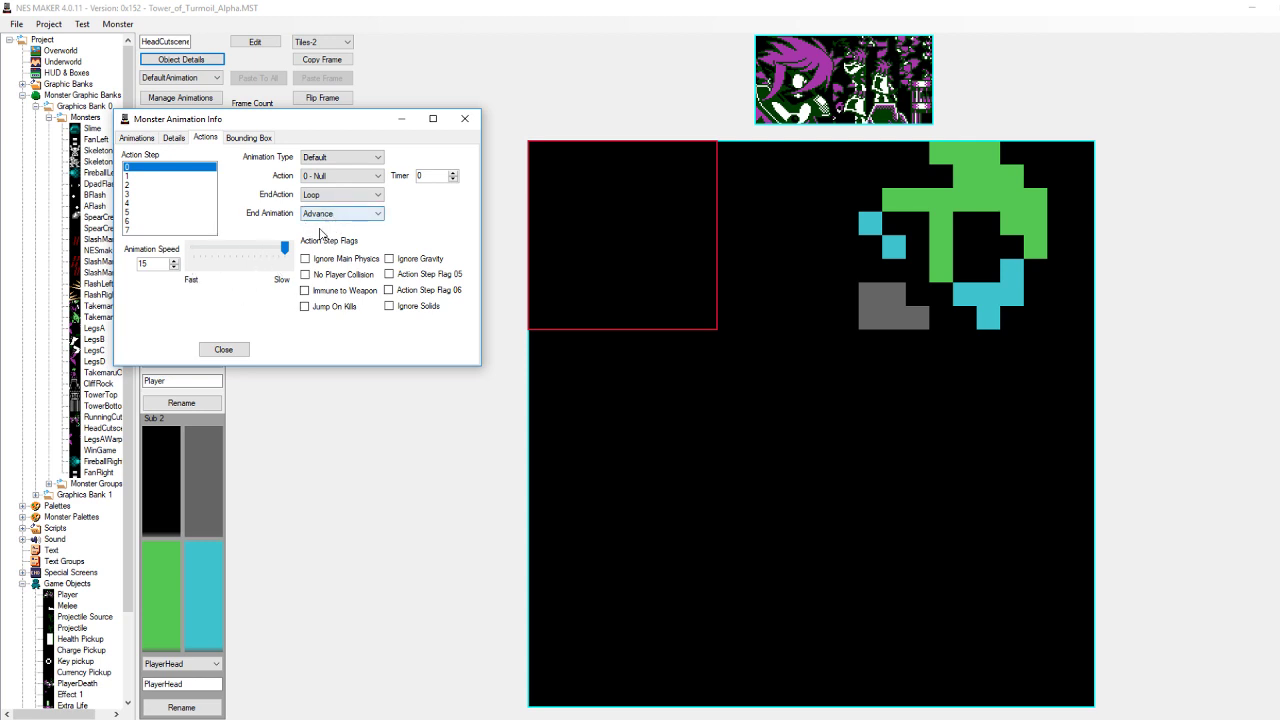
{"action": "left_click", "coordinate": [137, 177]}
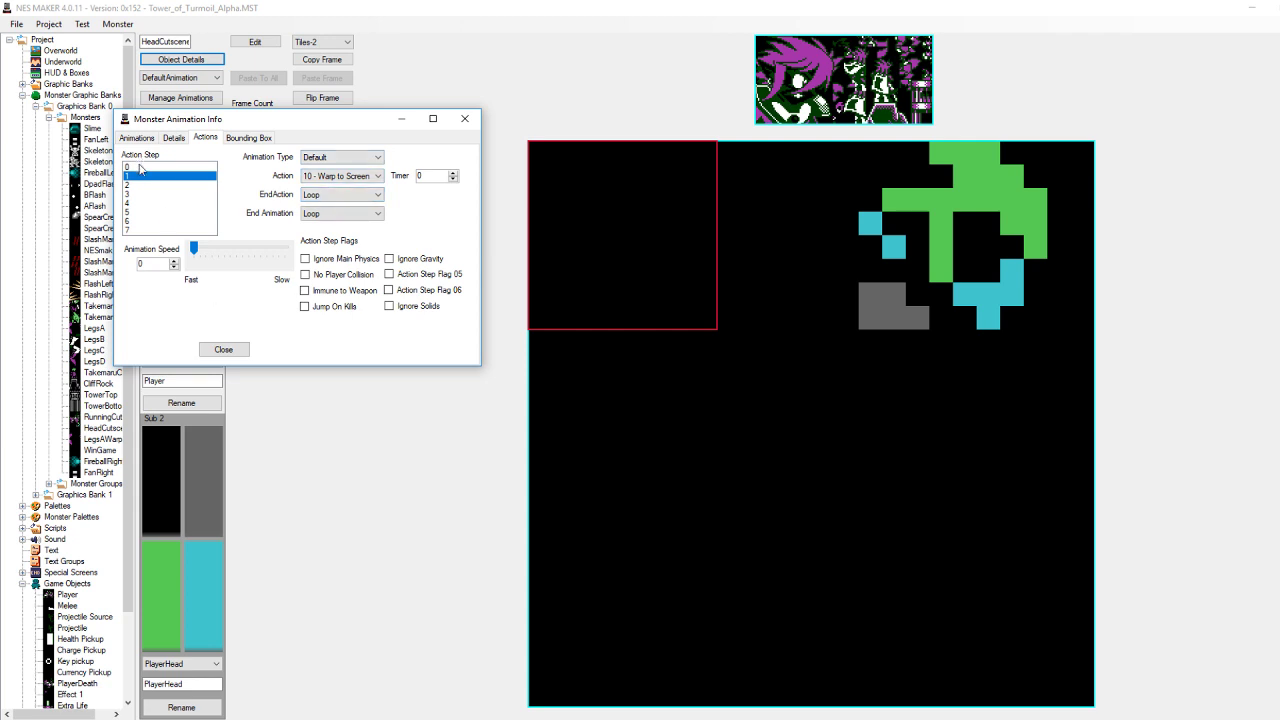
{"action": "left_click", "coordinate": [143, 167]}
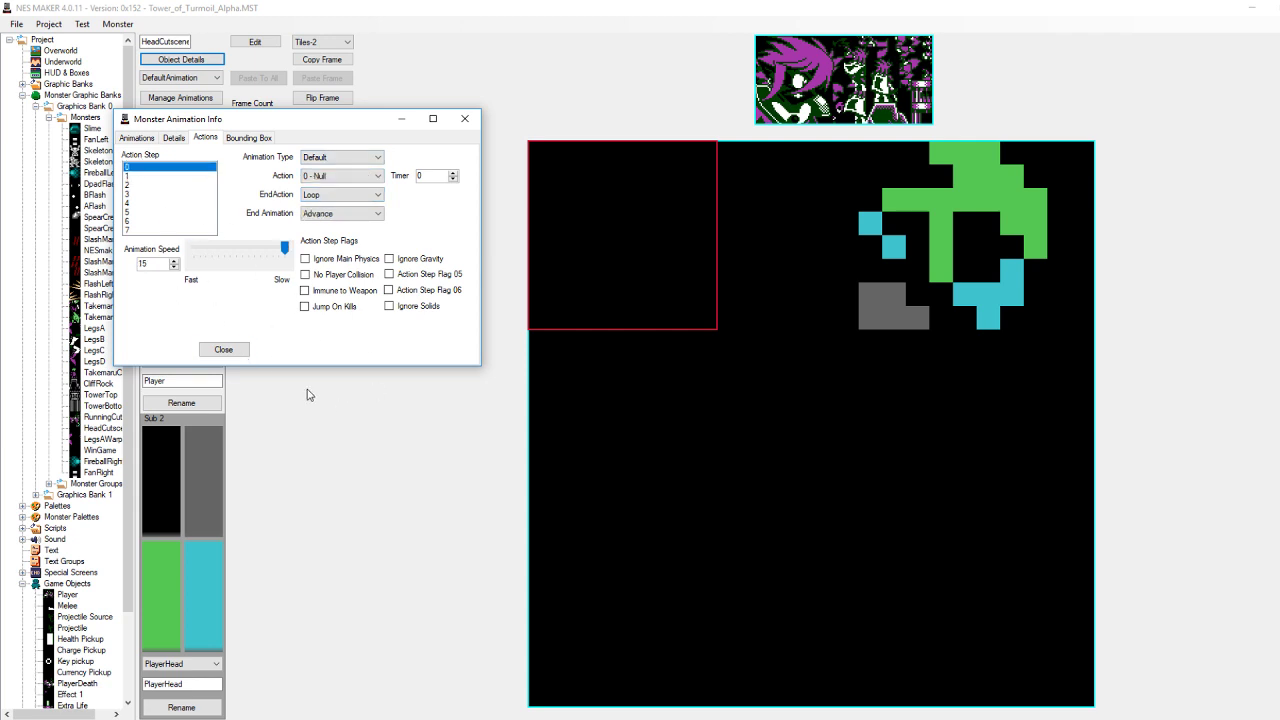
{"action": "left_click", "coordinate": [162, 177]}
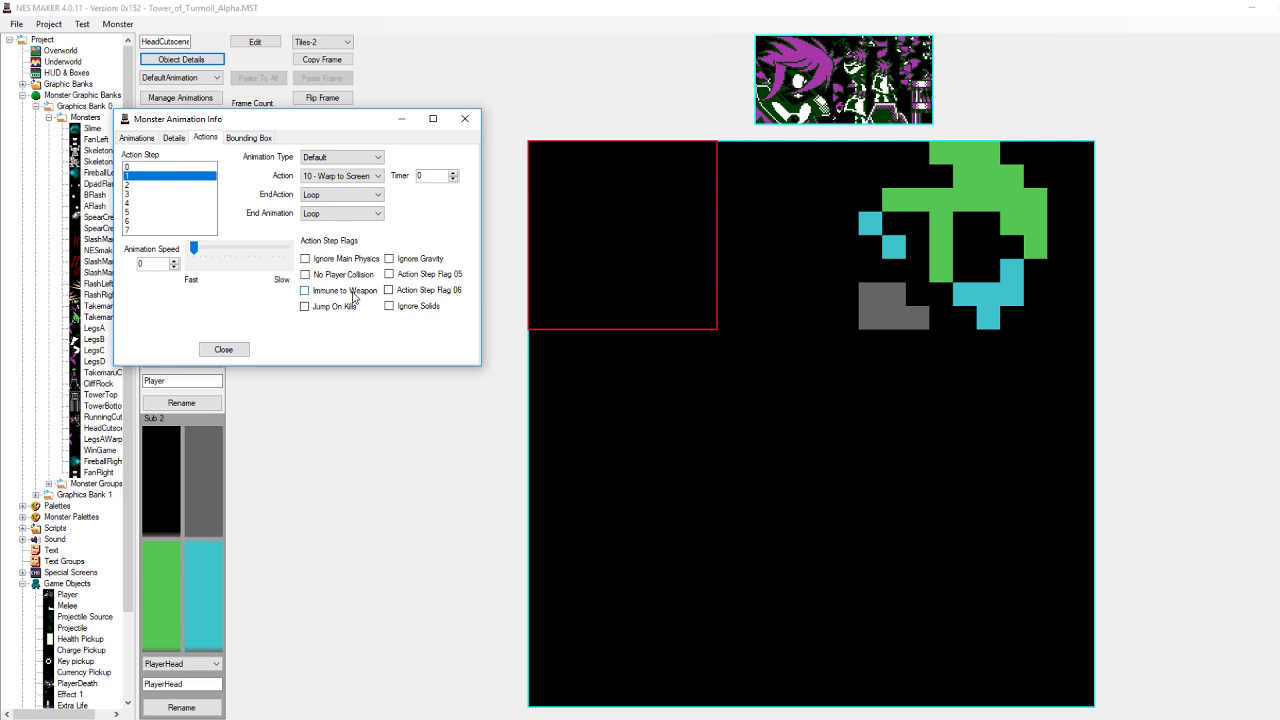
{"action": "left_click", "coordinate": [464, 118]}
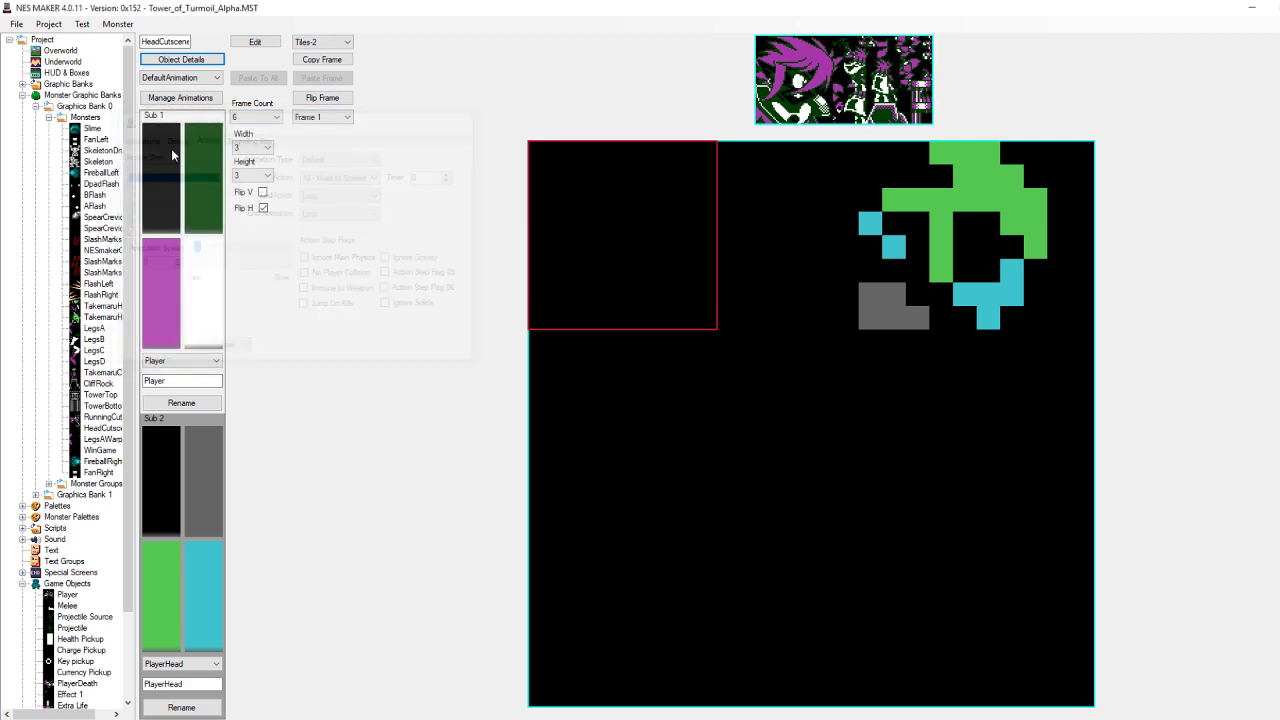
Reopen the running cutscene screen from the overworld and review the warp-out settings in its screen details
{"action": "left_click", "coordinate": [60, 50]}
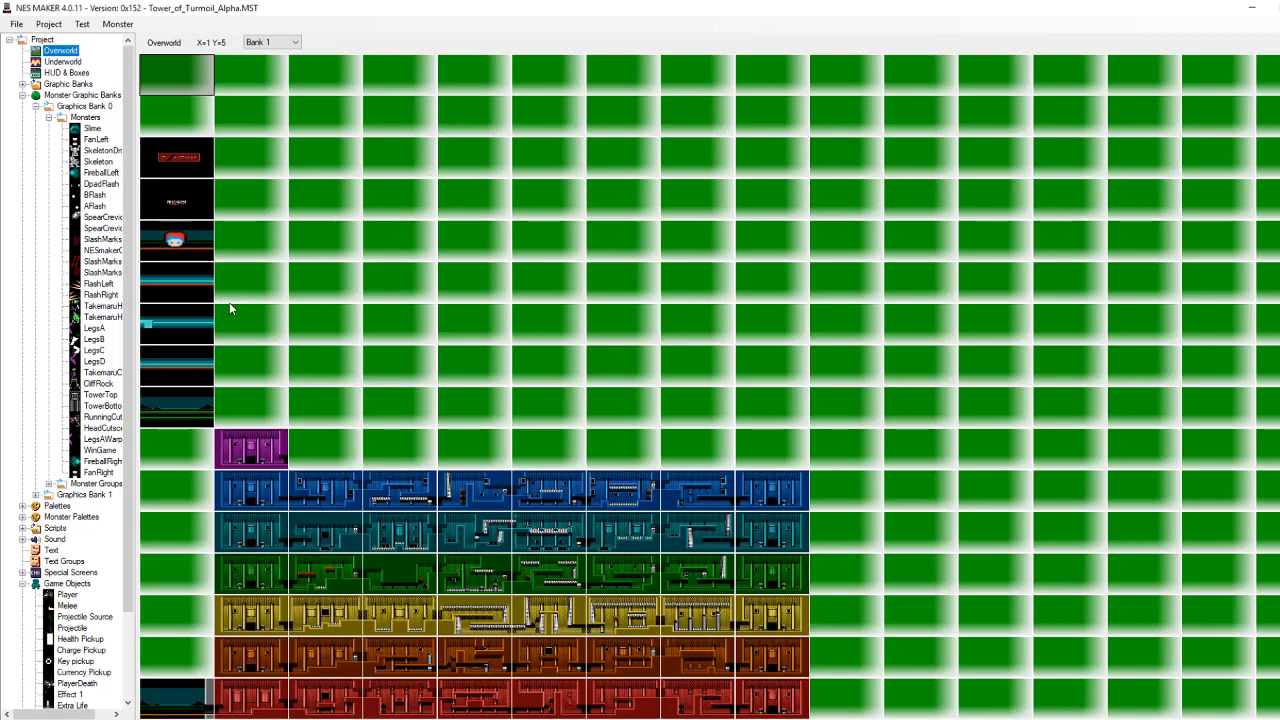
{"action": "double_click", "coordinate": [176, 242]}
{"action": "left_click", "coordinate": [389, 45]}
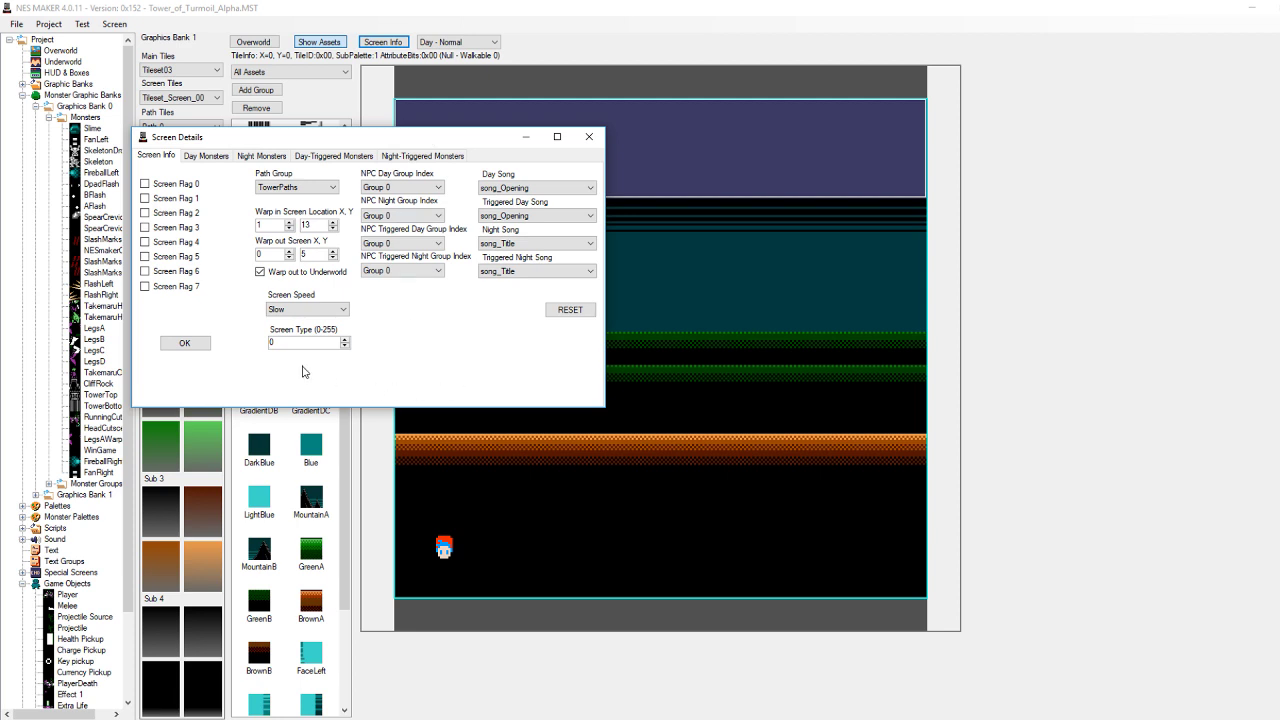
{"action": "left_click", "coordinate": [260, 269]}
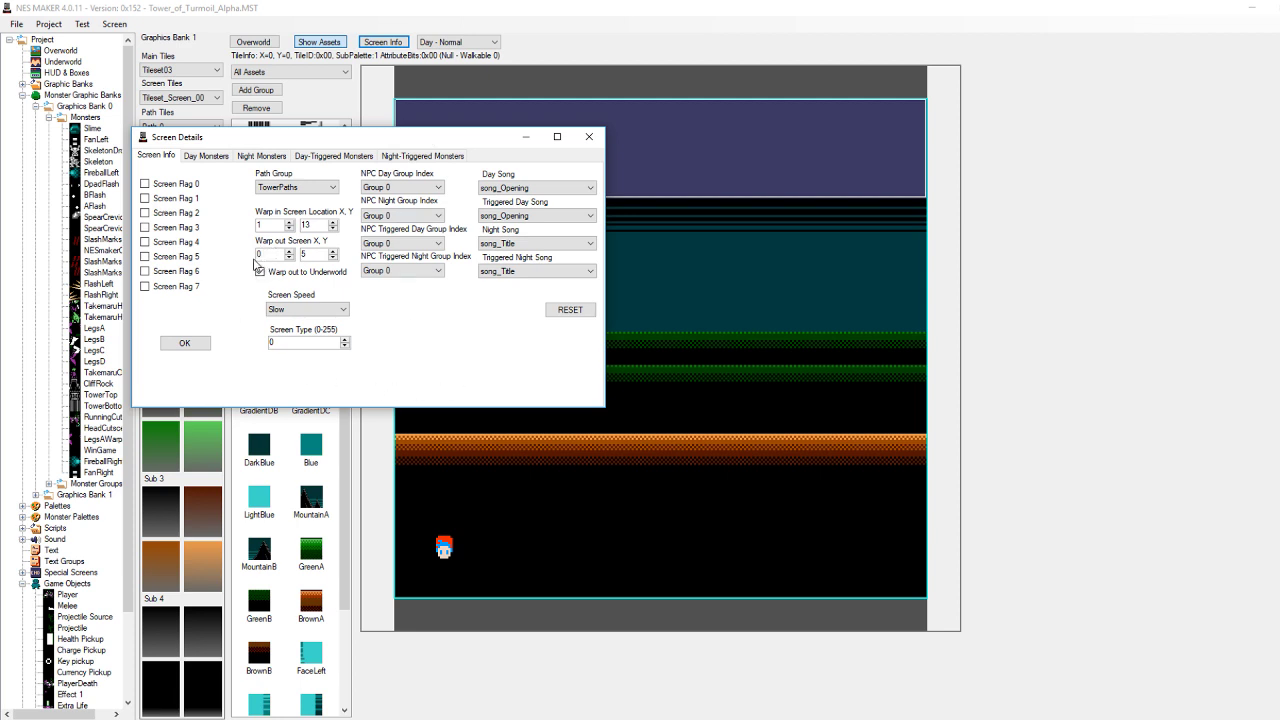
{"action": "left_click", "coordinate": [185, 343]}
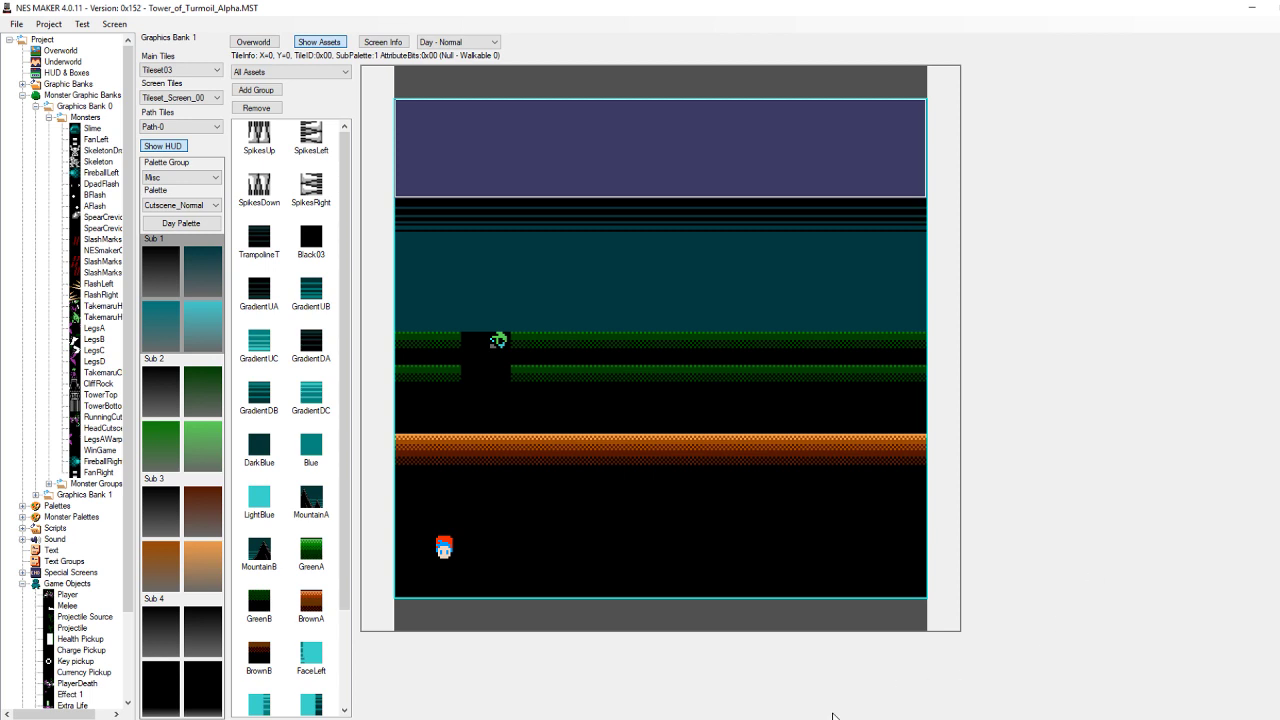
Switch to Movies & TV, play the cutscenes test video into the running legs close-up, and pause it there
{"action": "key", "text": "alt+Tab"}
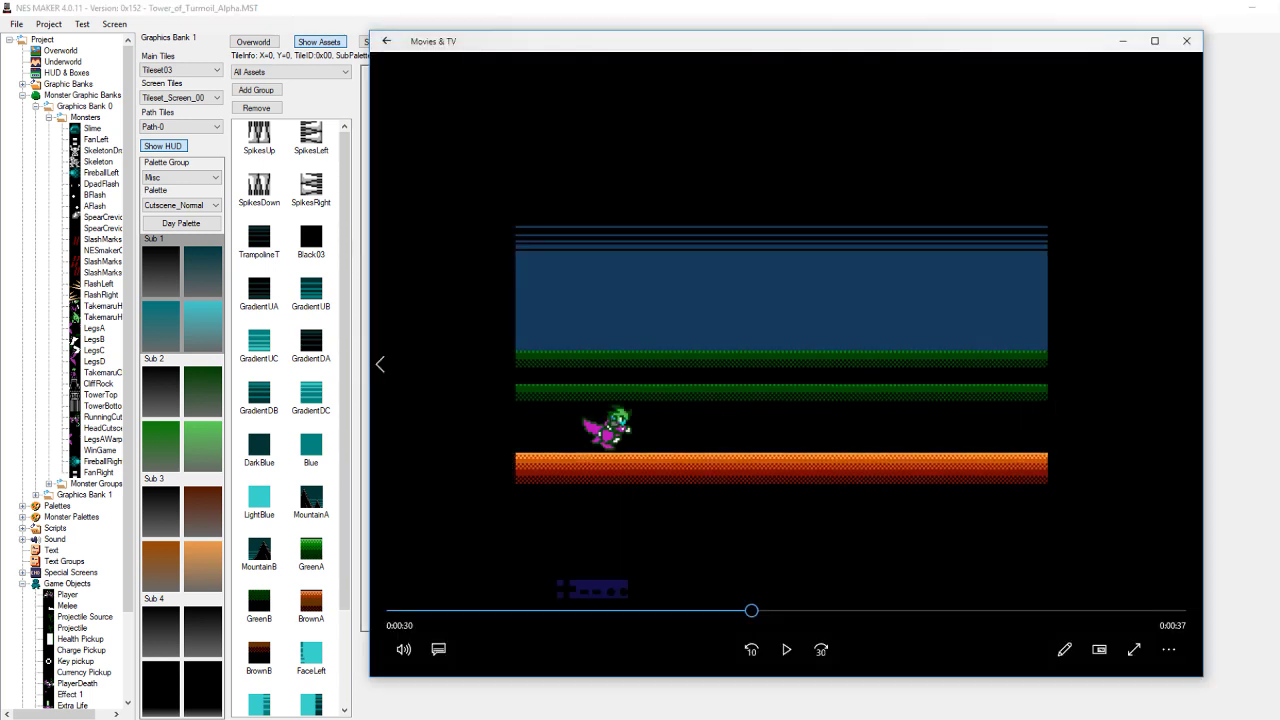
{"action": "left_click", "coordinate": [786, 652]}
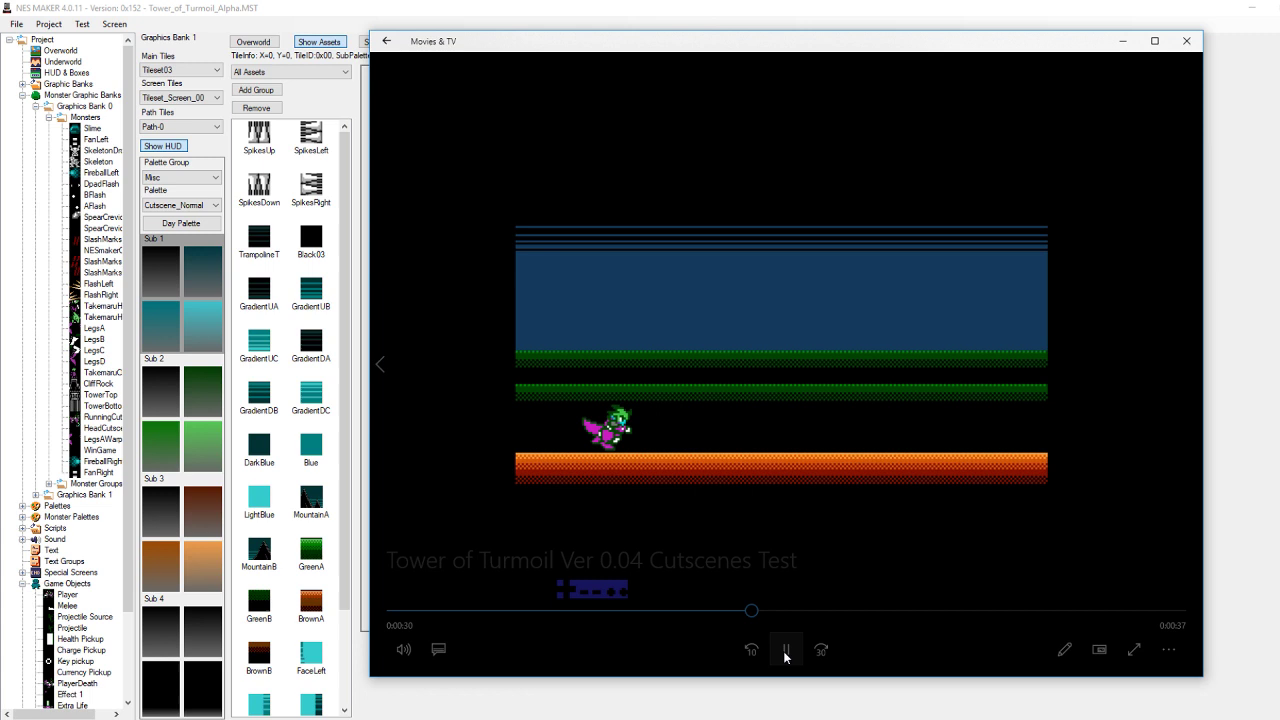
{"action": "left_click", "coordinate": [785, 651]}
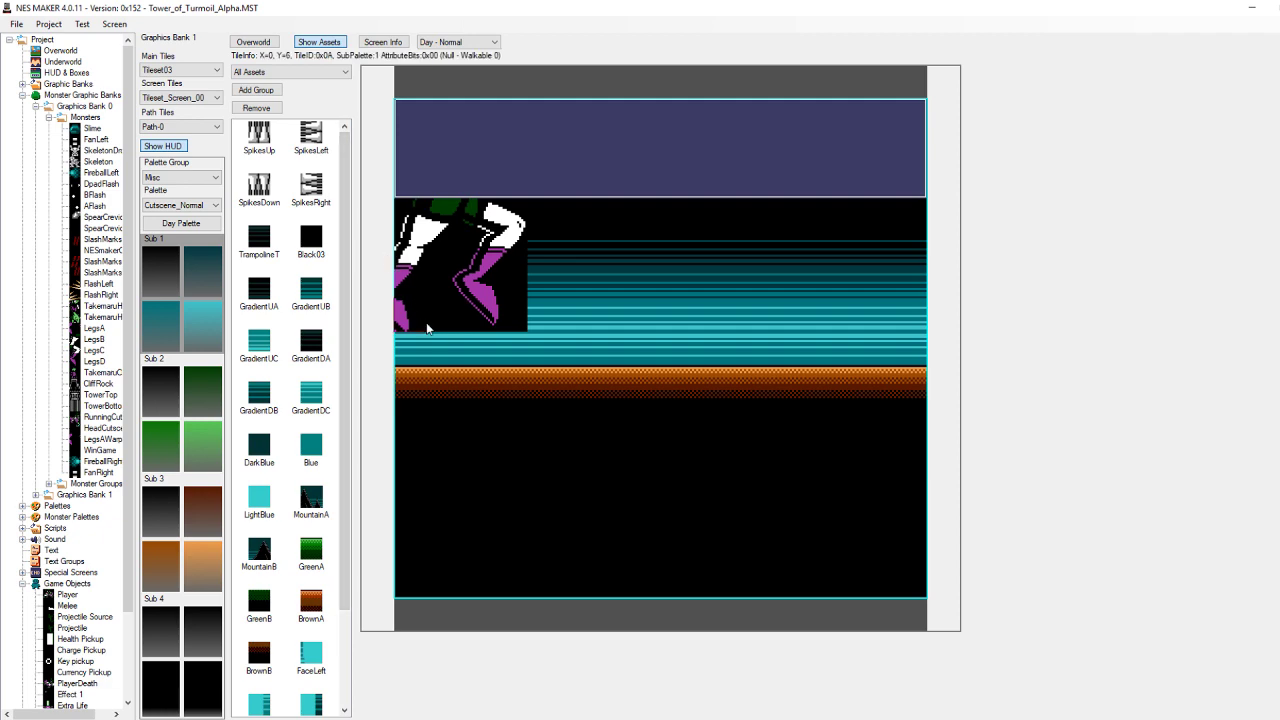
Examine the LegsA, LegsB, LegsC and LegsD monsters in turn, and check the list of animation frames for LegsD
{"action": "left_click", "coordinate": [93, 328]}
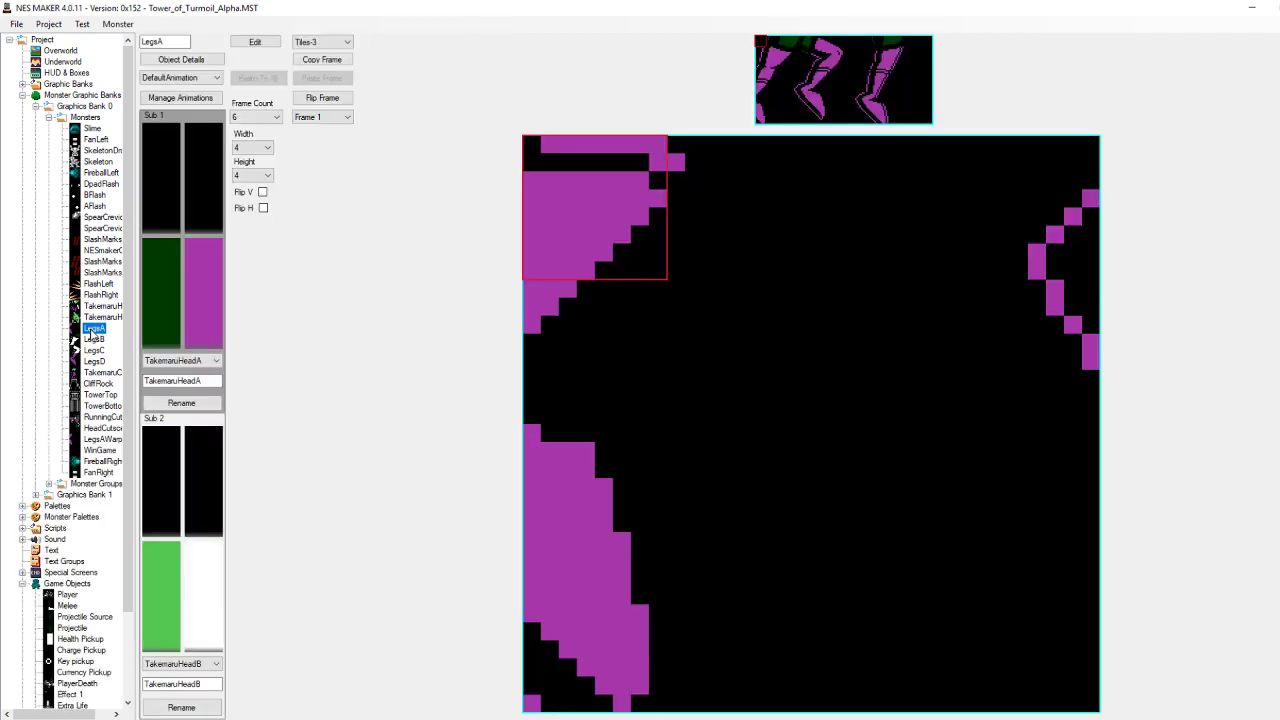
{"action": "left_click", "coordinate": [96, 342]}
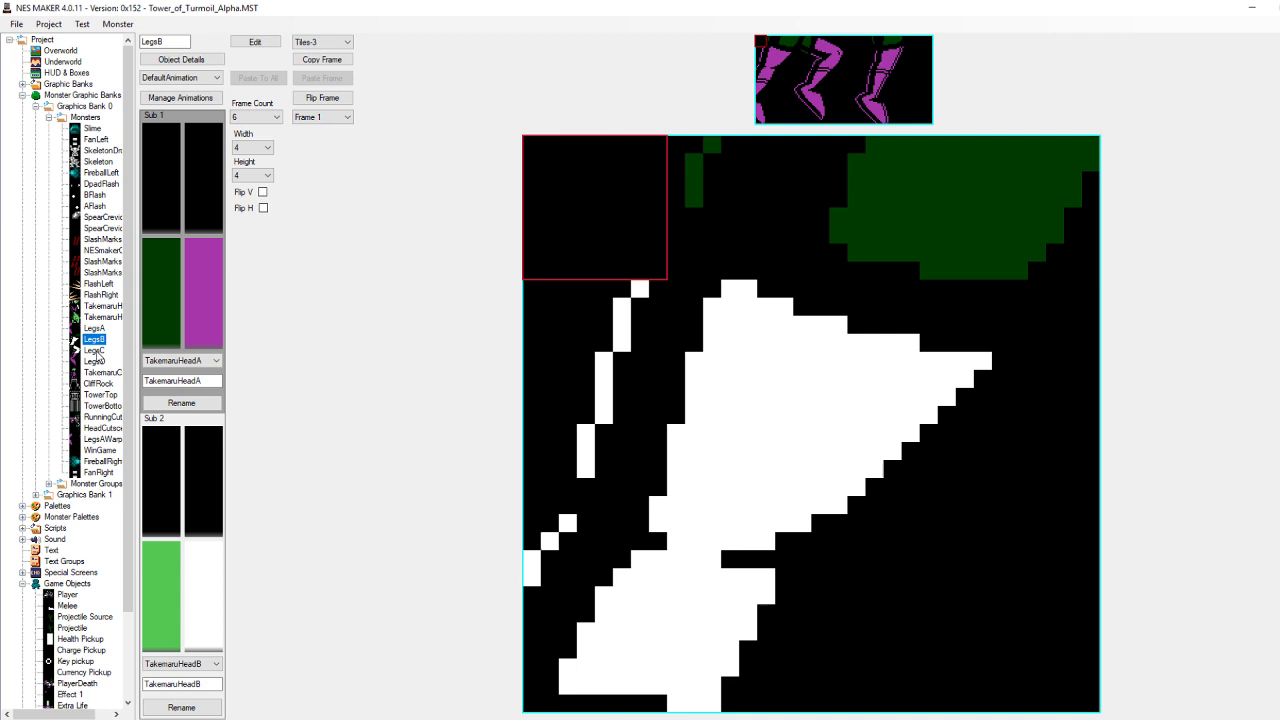
{"action": "left_click", "coordinate": [96, 352]}
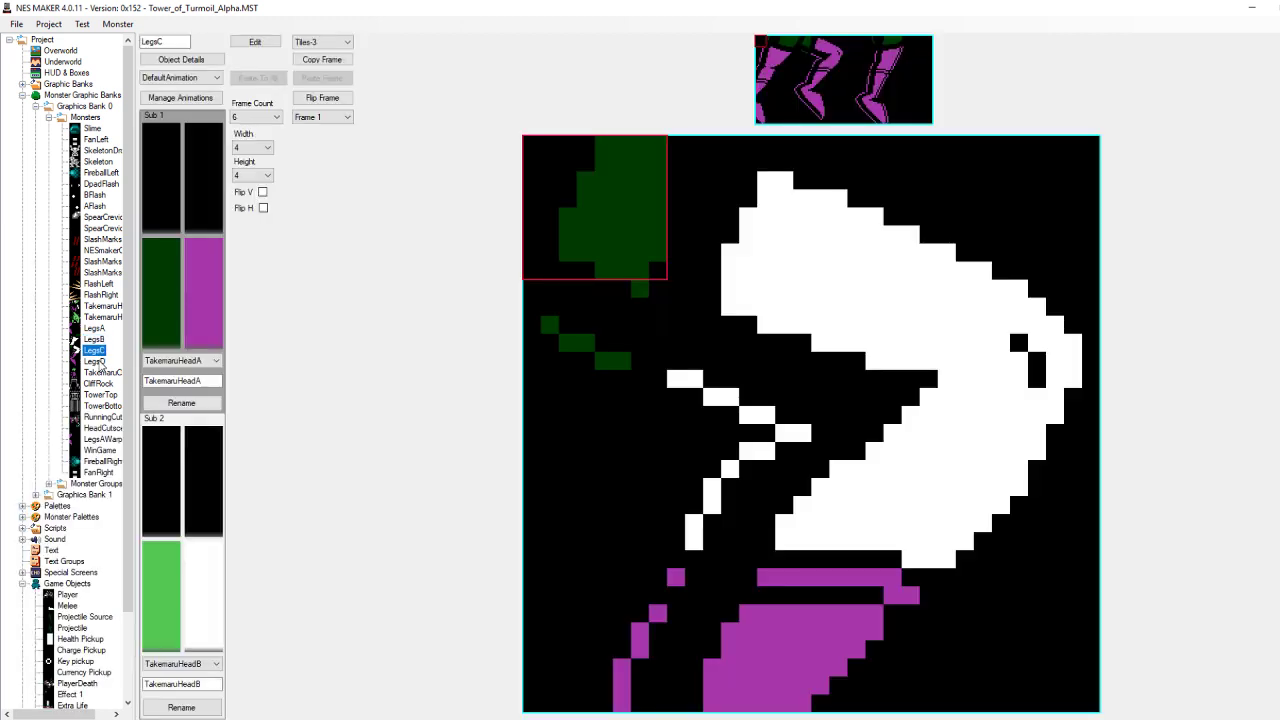
{"action": "left_click", "coordinate": [95, 361]}
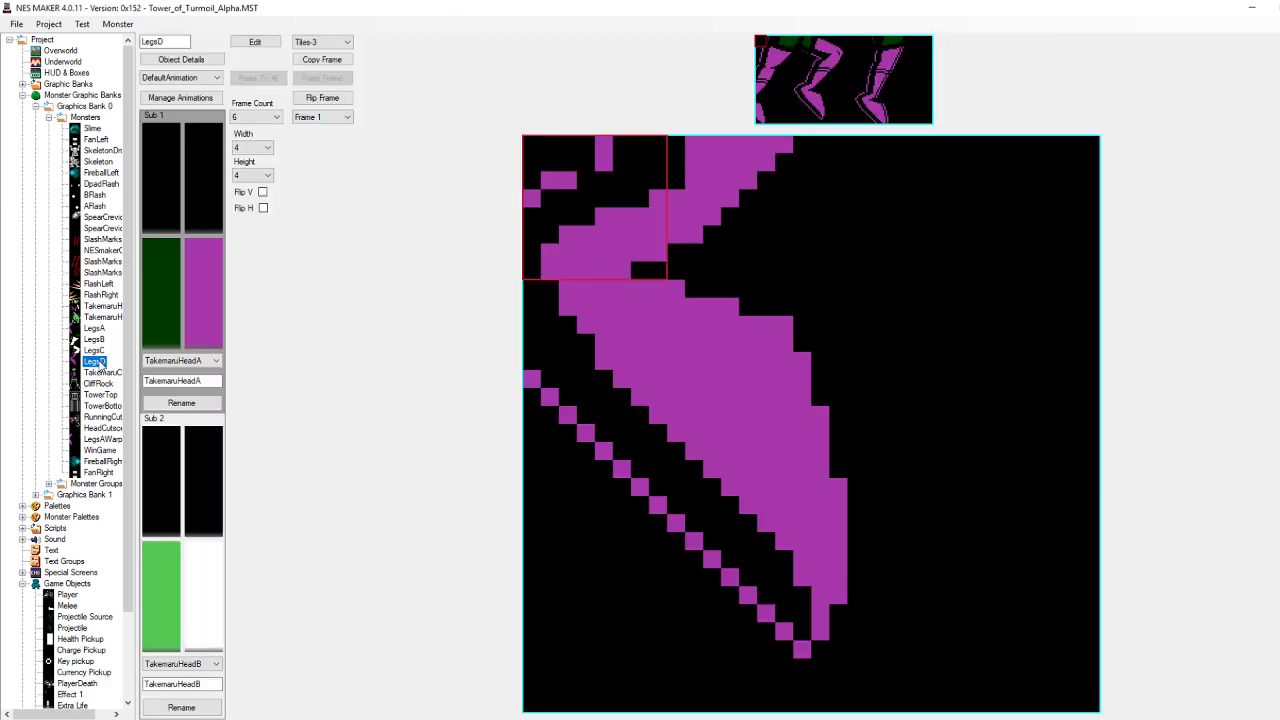
{"action": "left_click", "coordinate": [338, 118]}
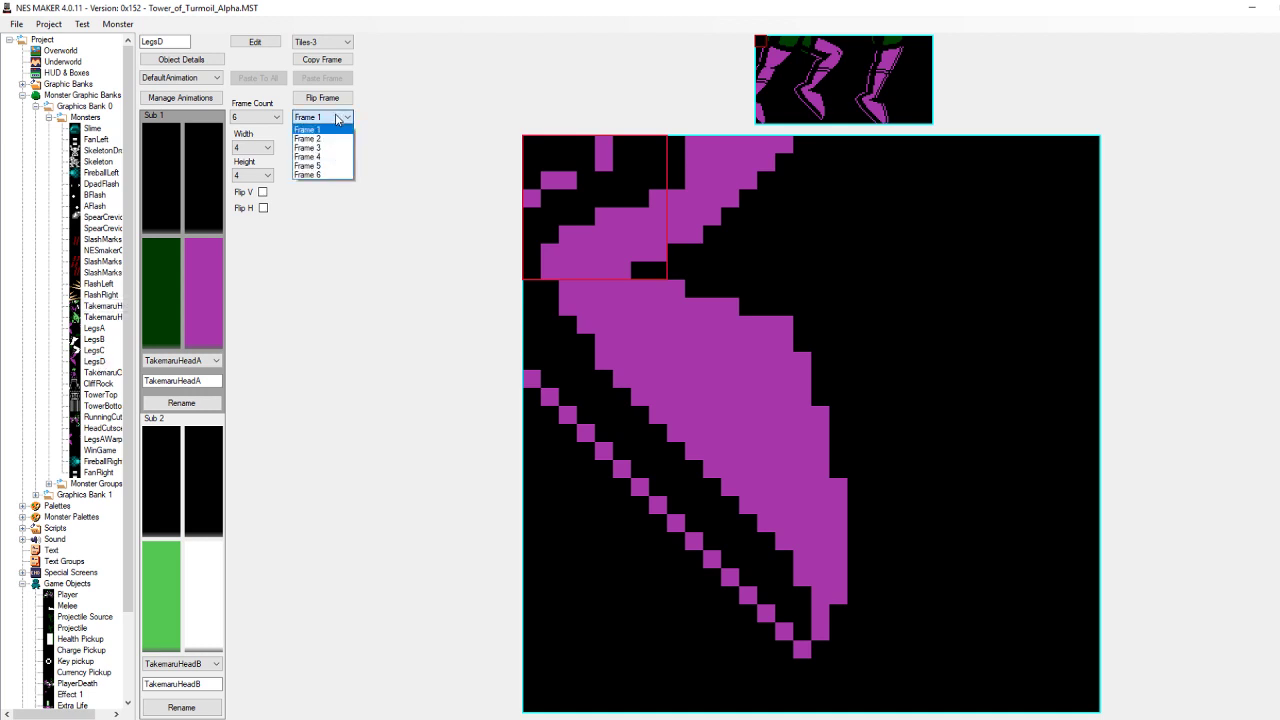
{"action": "left_click", "coordinate": [367, 110]}
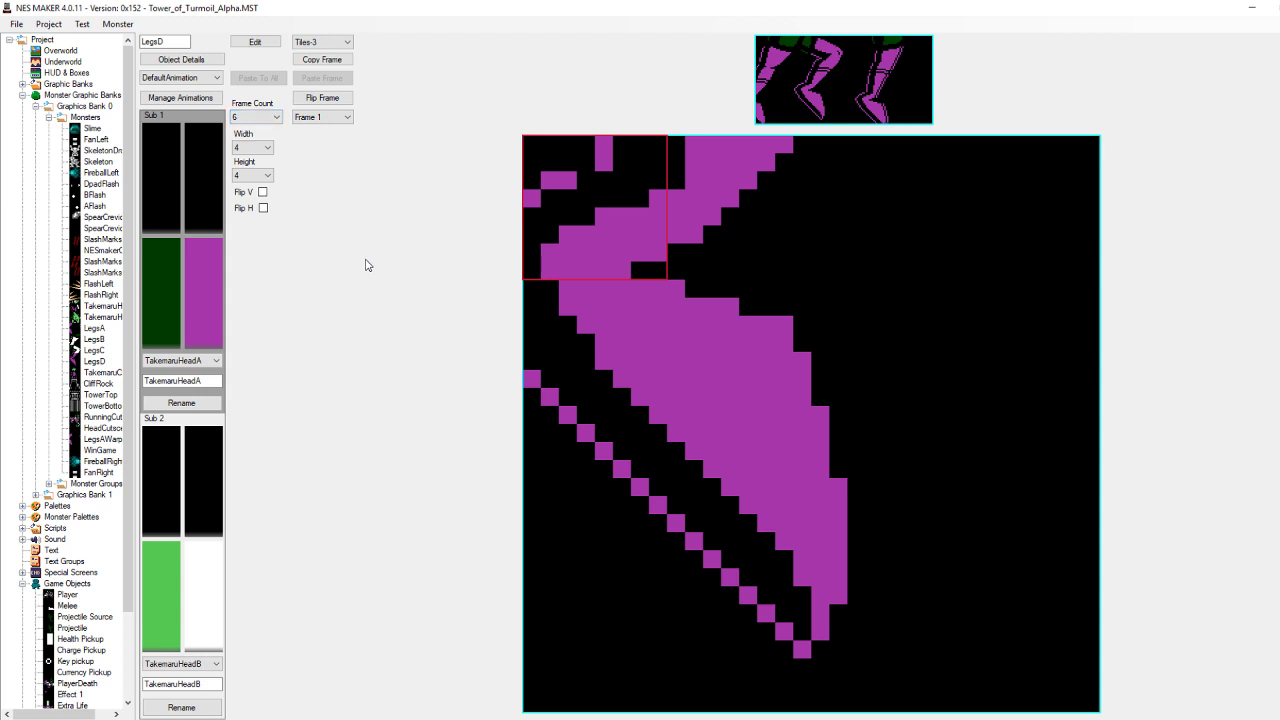
View the animation types in the LegsD monster's object details, close them, and display the LegsA monster
{"action": "left_click", "coordinate": [215, 62]}
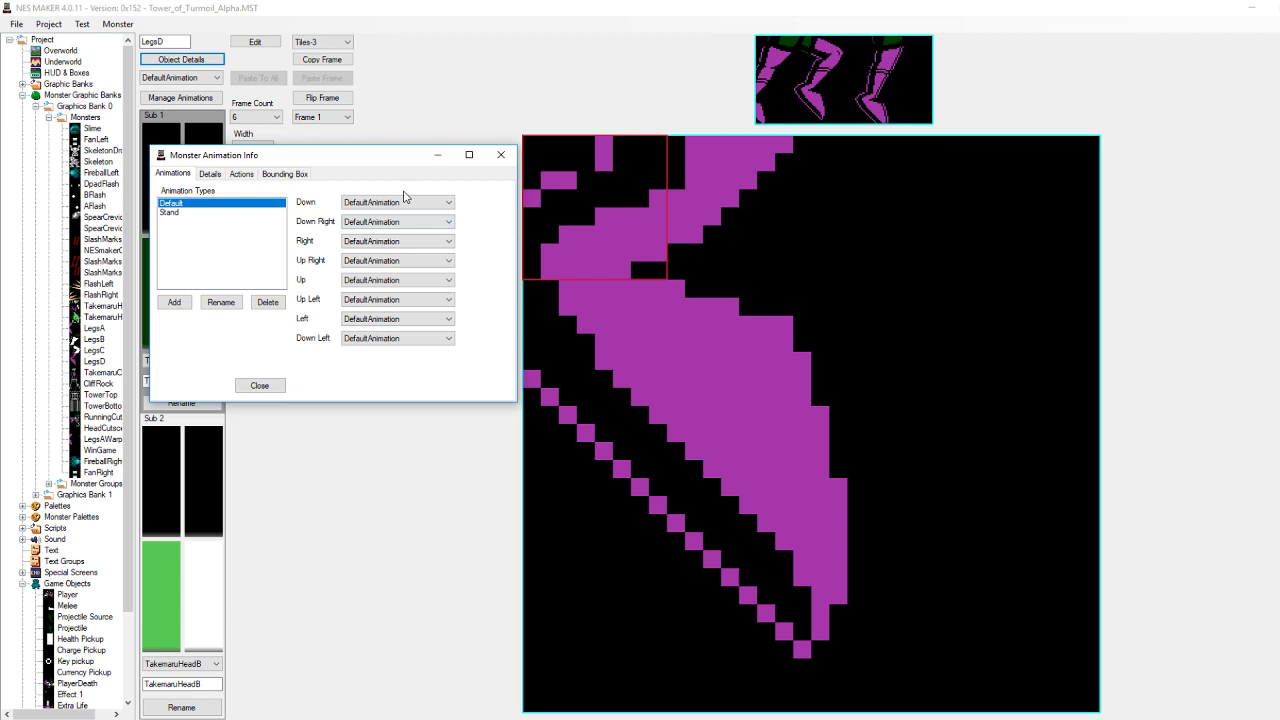
{"action": "left_click", "coordinate": [500, 154]}
{"action": "left_click", "coordinate": [94, 328]}
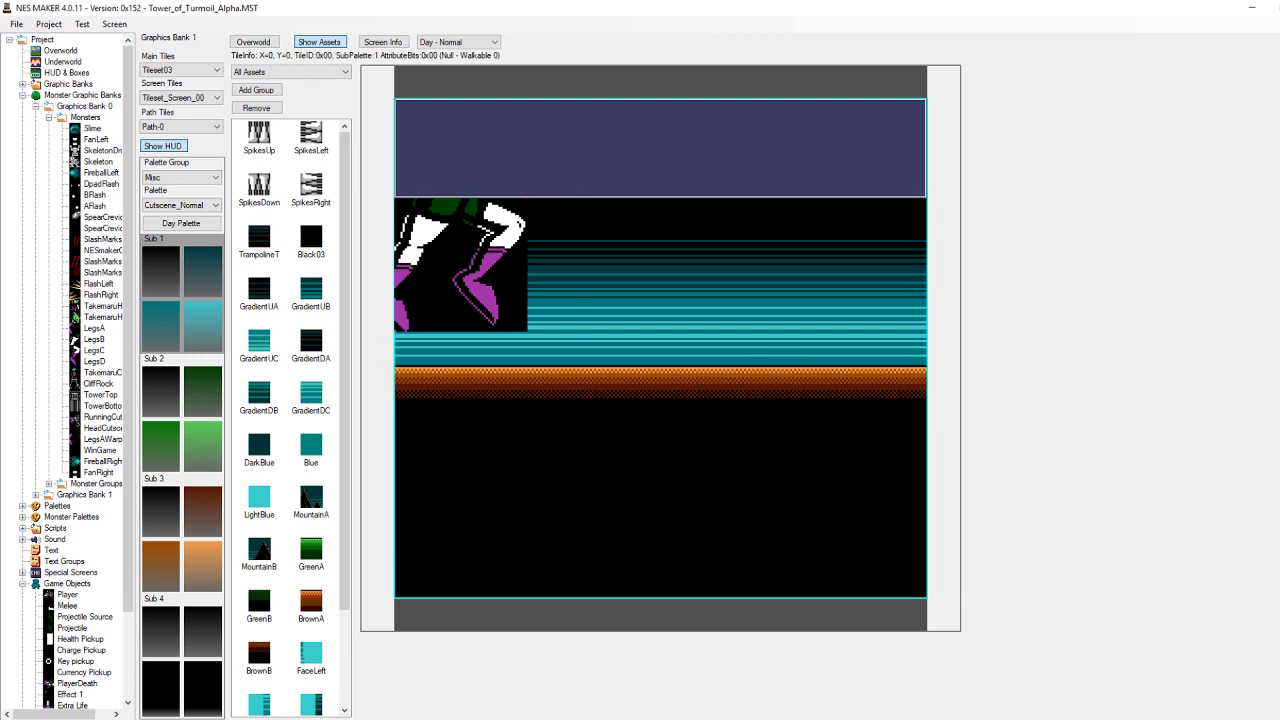
Play the cutscenes test video in Movies & TV up to the green-haired character's close-up, pause it, and return to NES MAKER
{"action": "key", "text": "alt+Tab"}
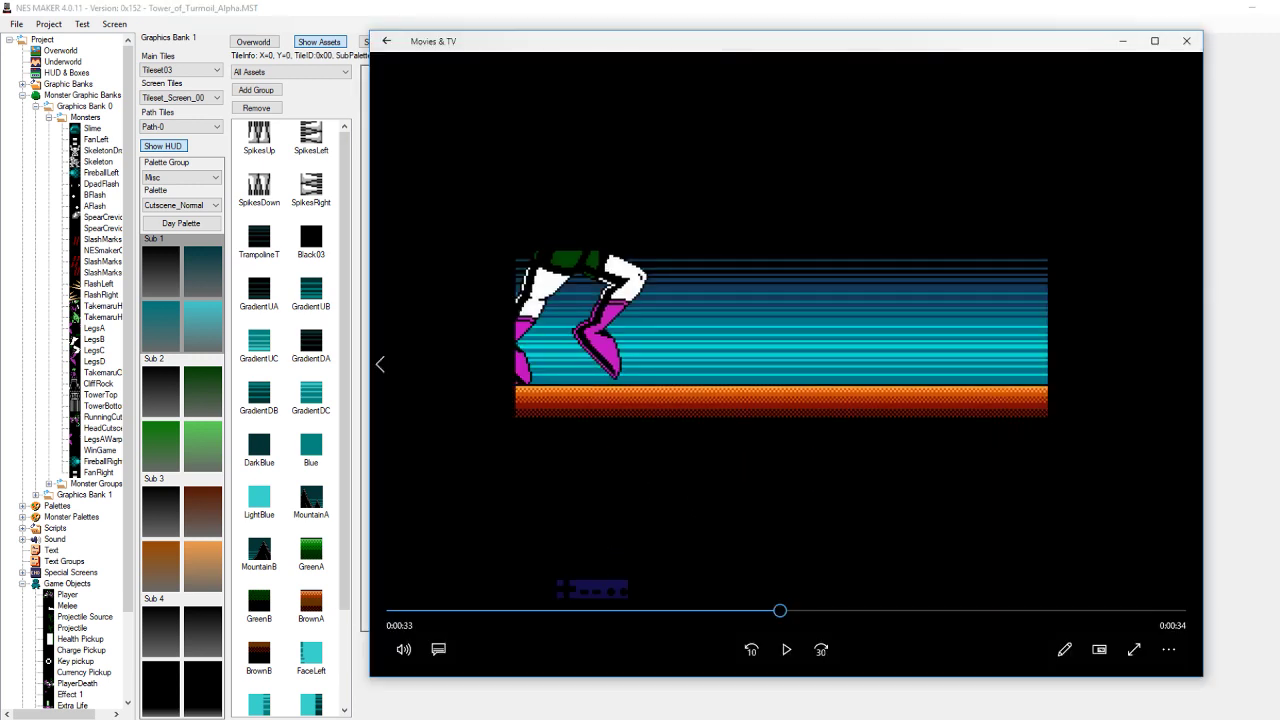
{"action": "left_click", "coordinate": [785, 655]}
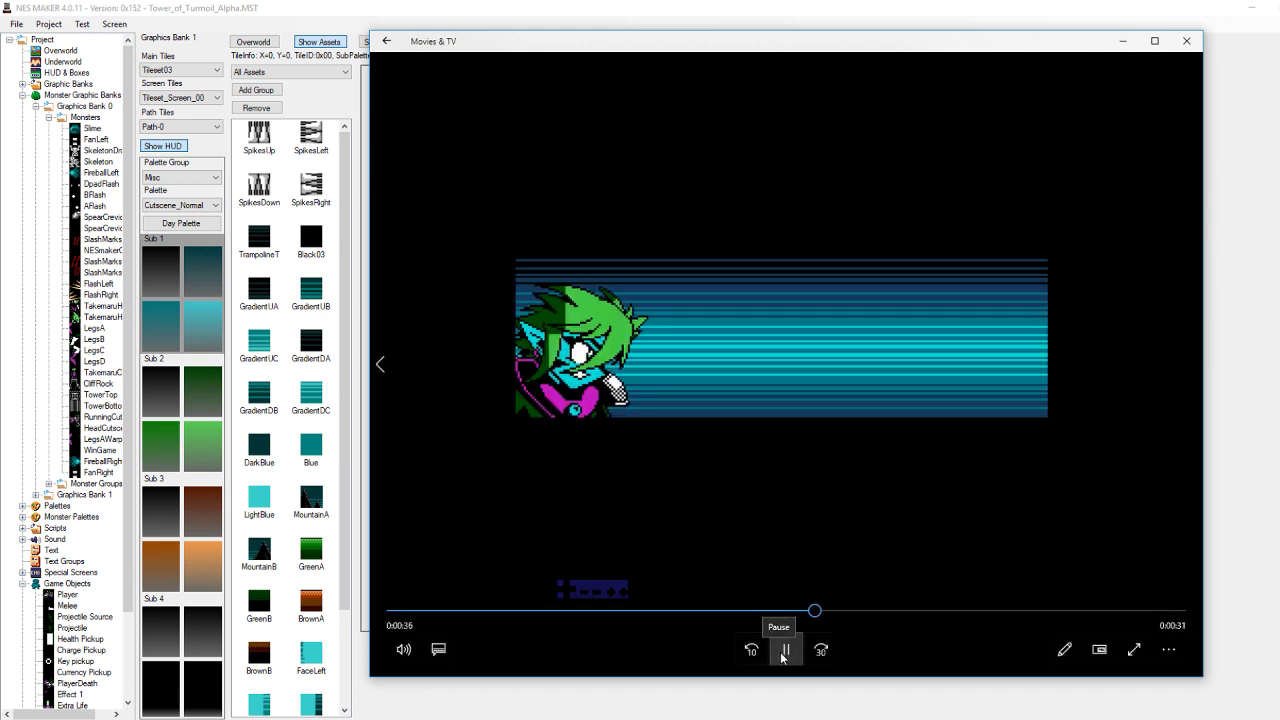
{"action": "left_click", "coordinate": [785, 650]}
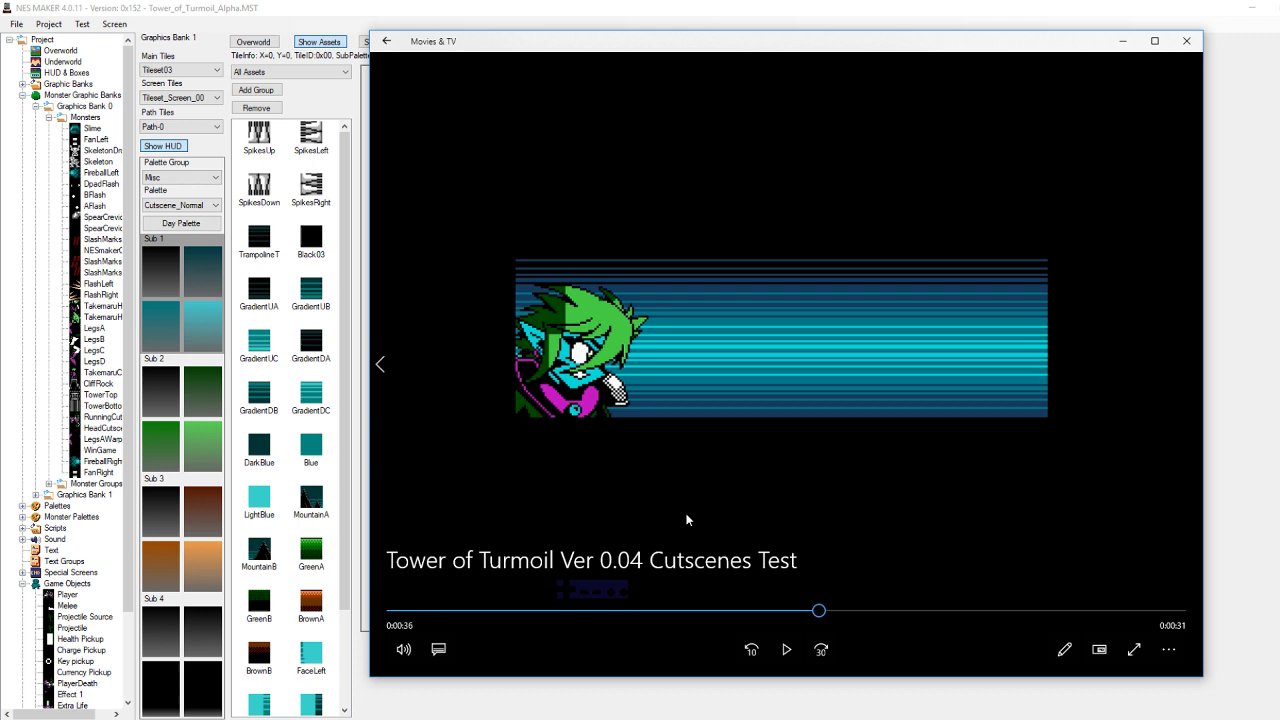
{"action": "left_click", "coordinate": [530, 6]}
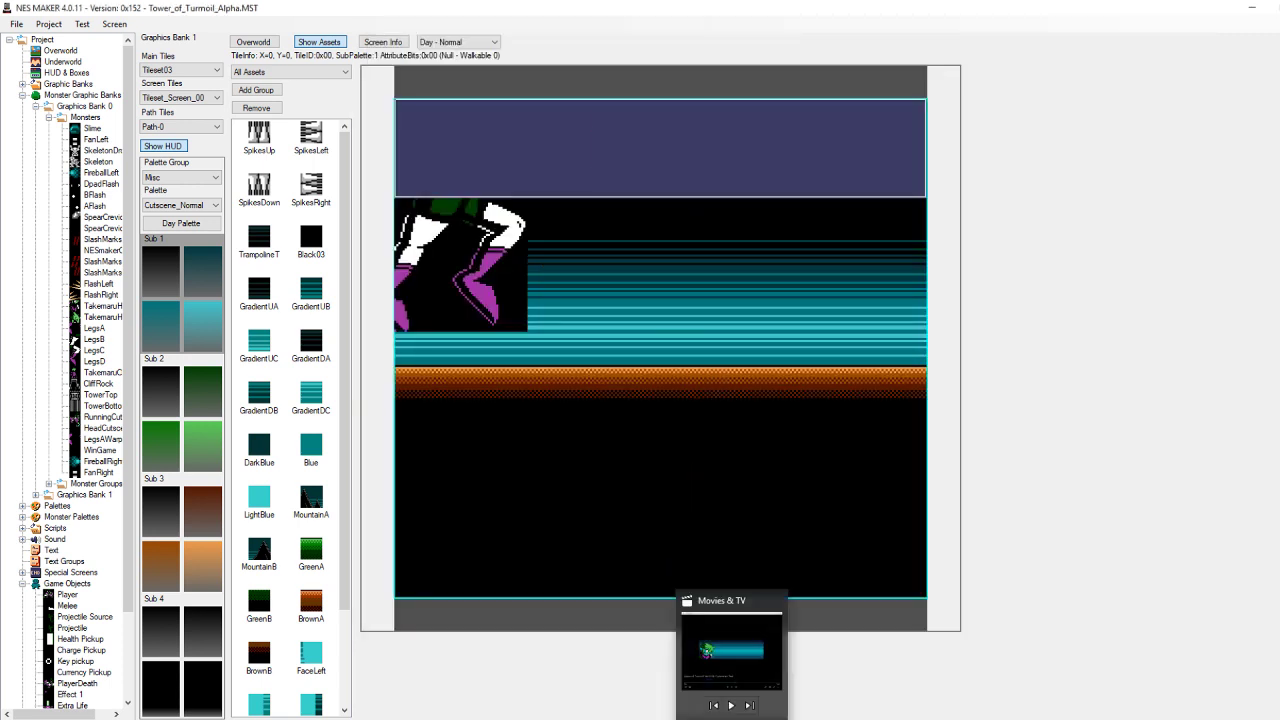
Bring the cutscenes test video back up in Movies & TV and resume playback from the character's close-up
{"action": "left_click", "coordinate": [735, 668]}
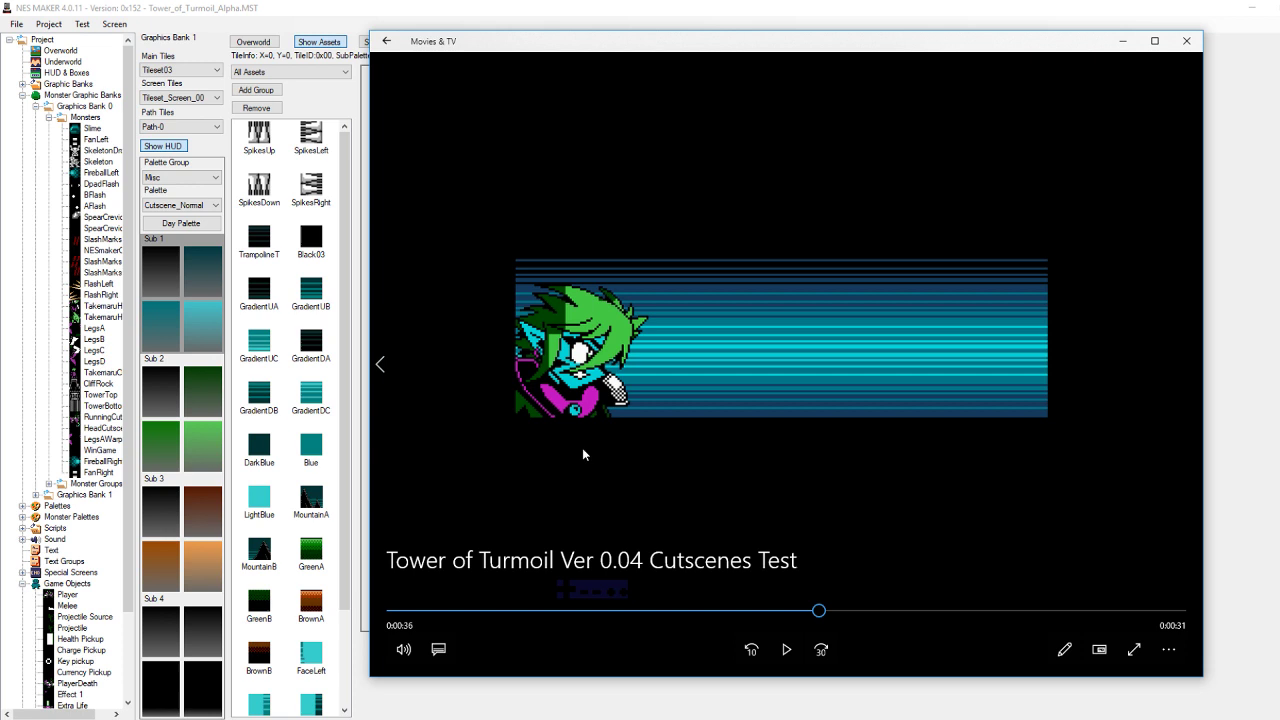
{"action": "left_click", "coordinate": [786, 649]}
{"action": "left_click", "coordinate": [537, 368]}
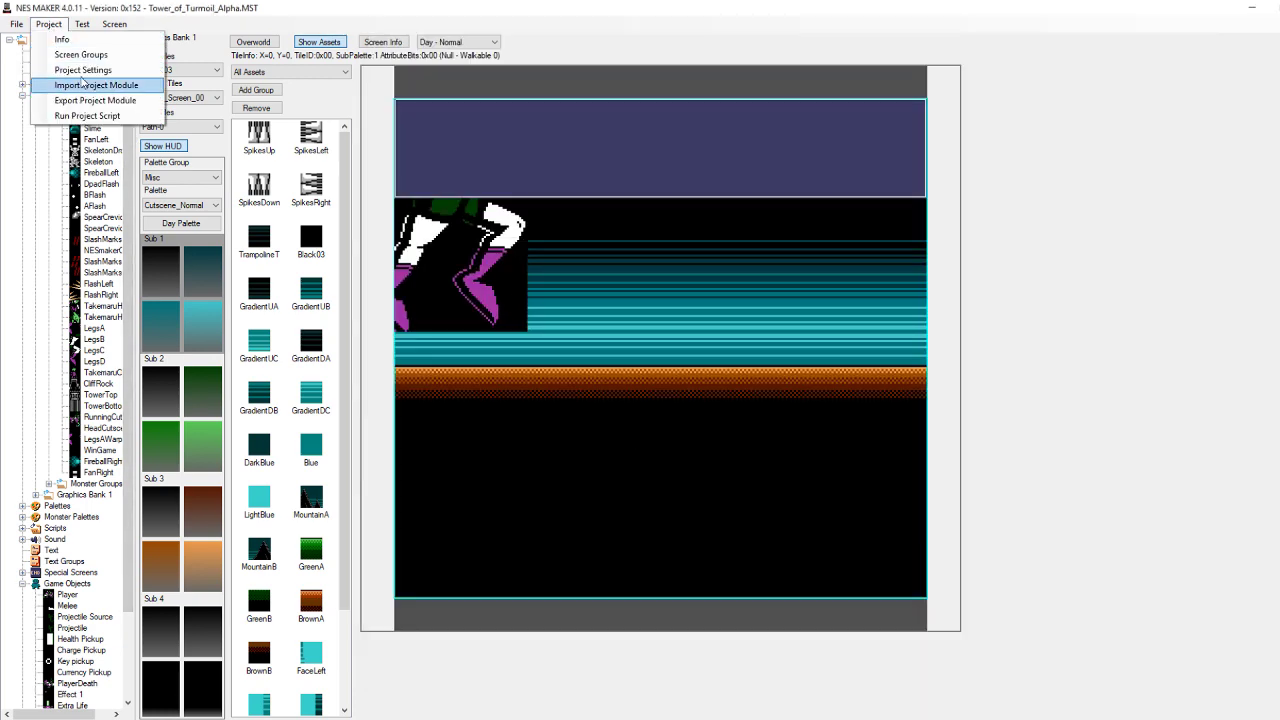
Review the BounceTile.asm script assigned to Tile Collision 14 in the project's script settings, and close both the script and the settings
{"action": "left_click", "coordinate": [82, 70]}
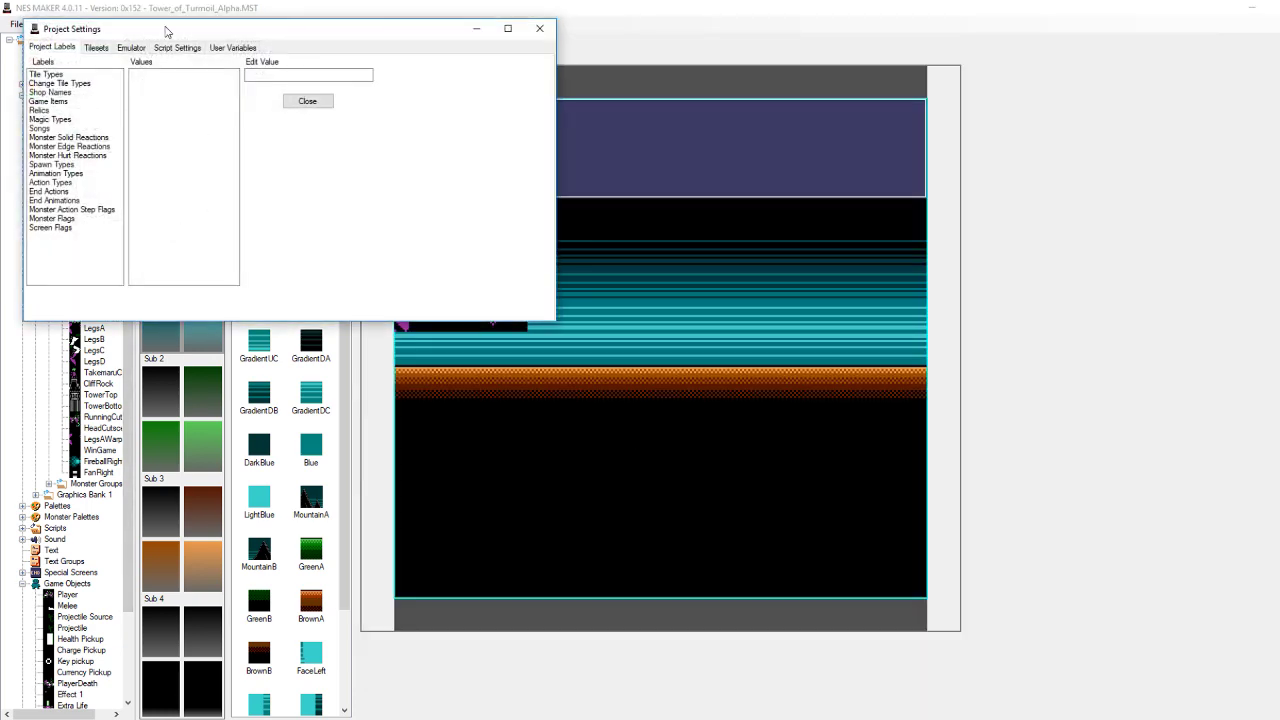
{"action": "left_click", "coordinate": [177, 47]}
{"action": "left_click", "coordinate": [508, 28]}
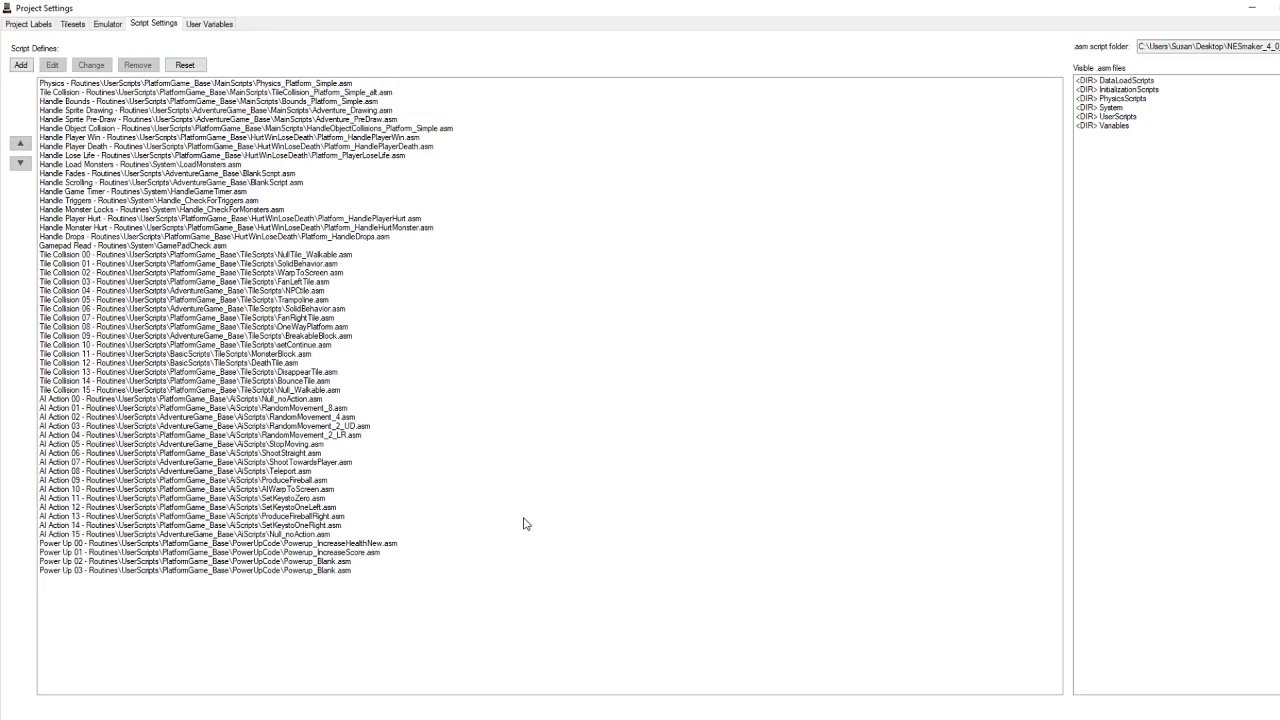
{"action": "left_click", "coordinate": [290, 383]}
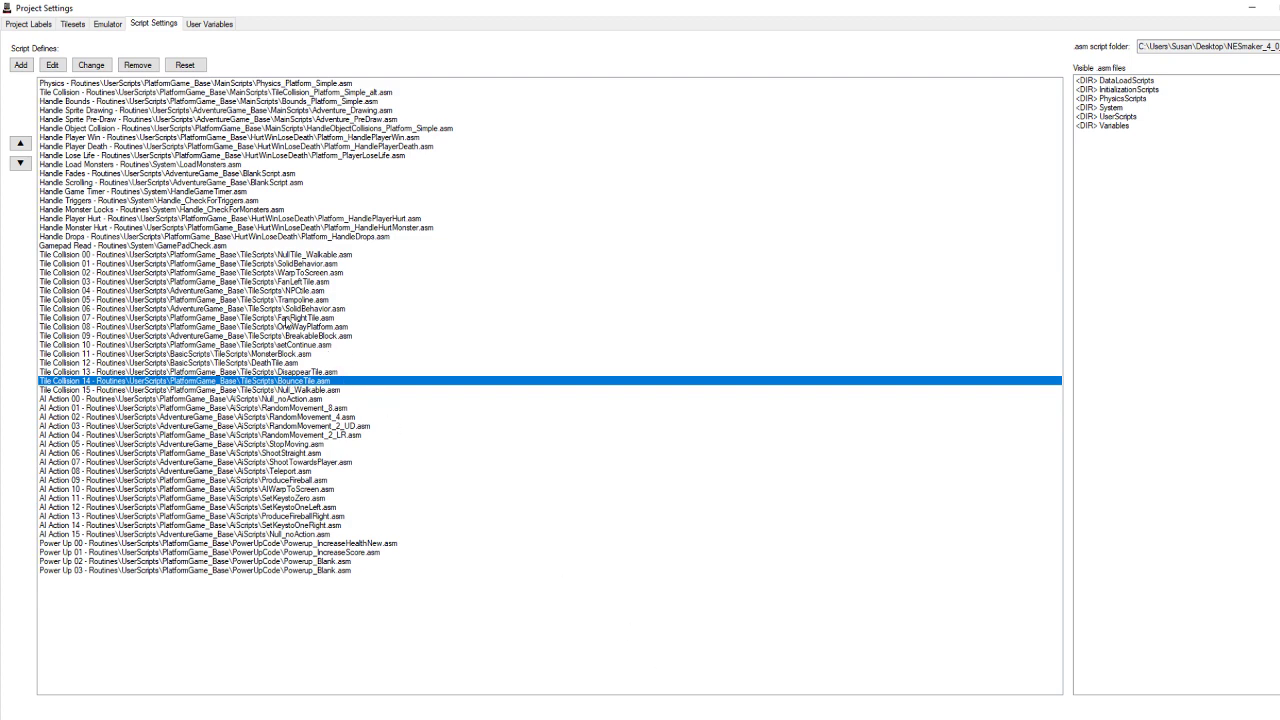
{"action": "left_click", "coordinate": [52, 65]}
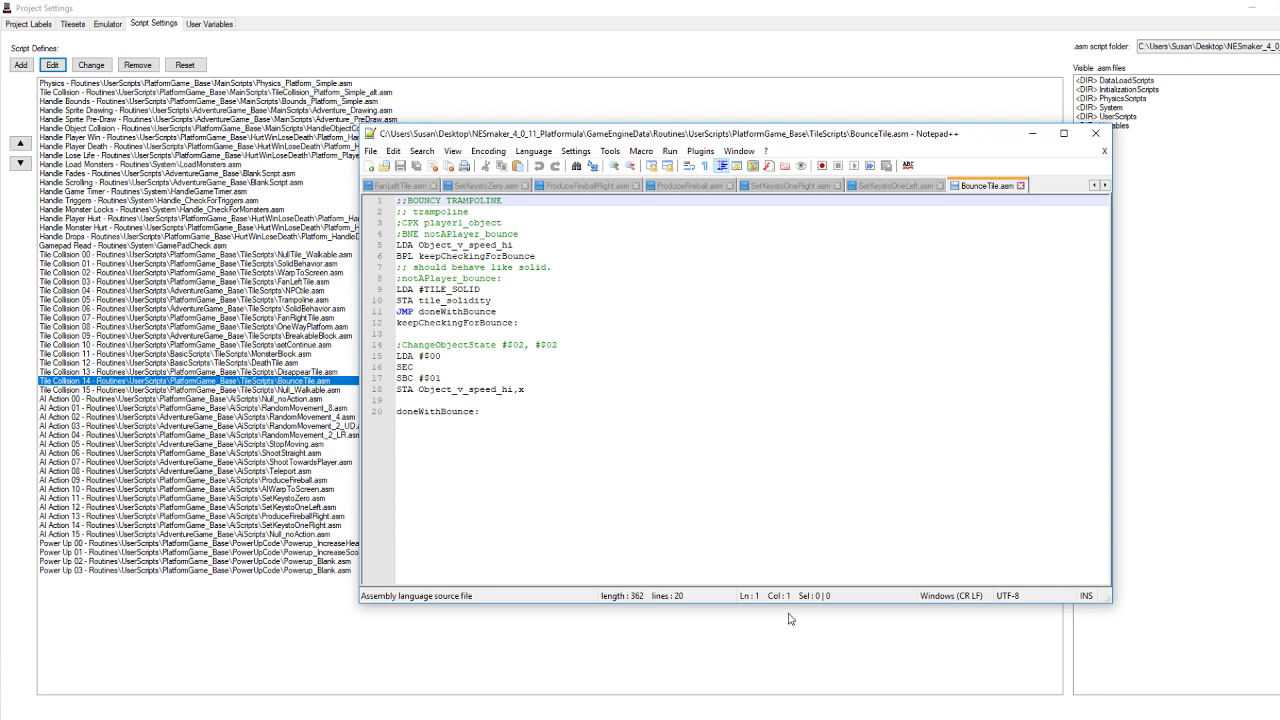
{"action": "left_click", "coordinate": [1096, 133]}
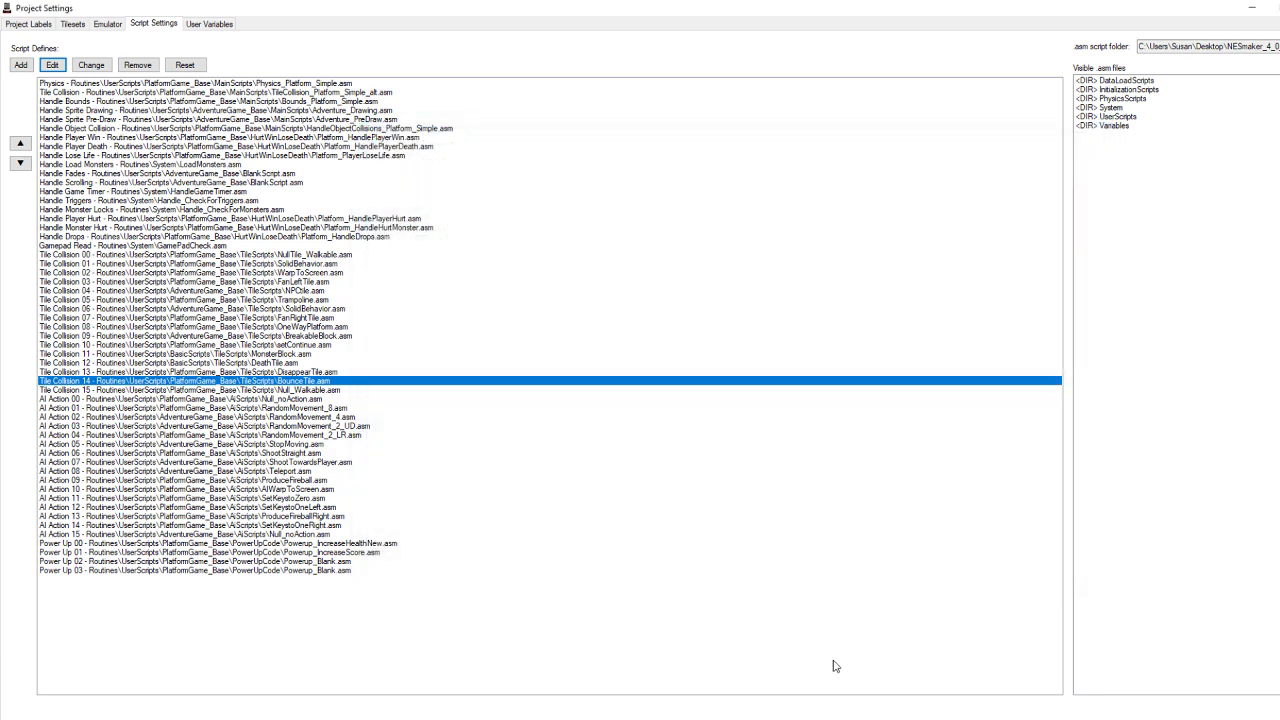
{"action": "left_click", "coordinate": [1279, 135]}
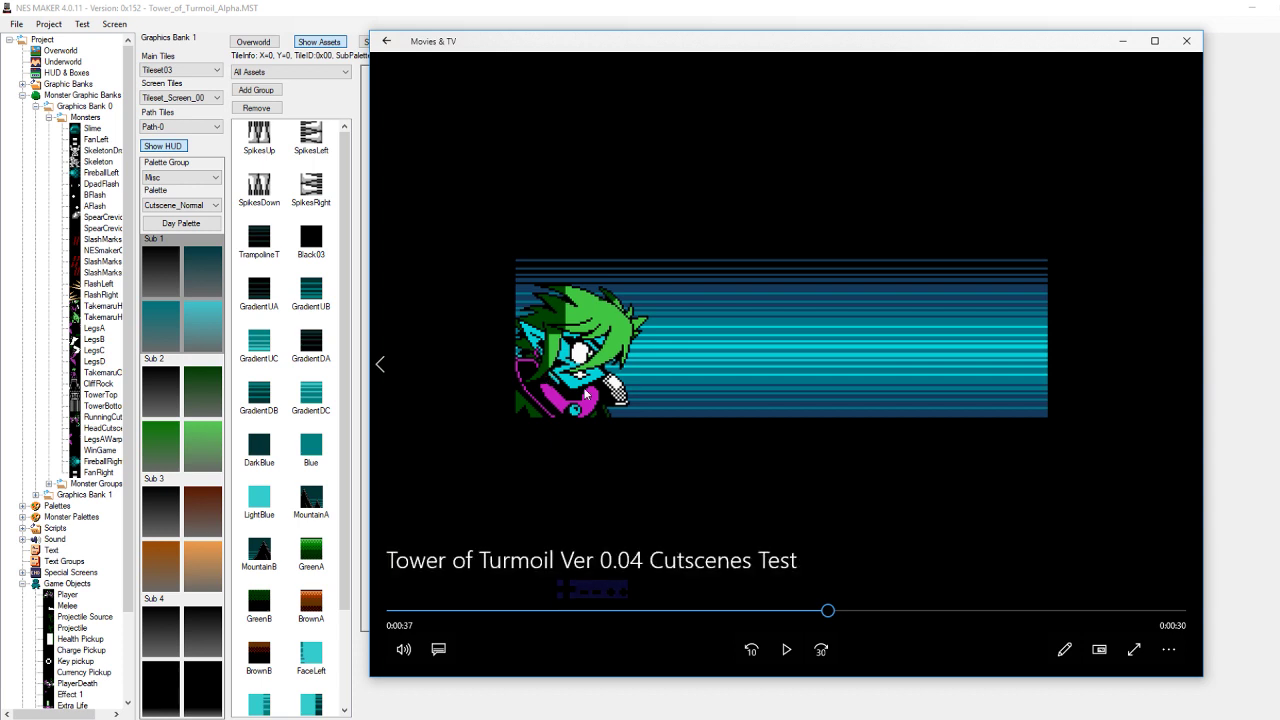
In NES MAKER, reset all placements on the green-haired character's close-up screen and compare its bare background with the cutscenes test video
{"action": "left_click", "coordinate": [497, 7]}
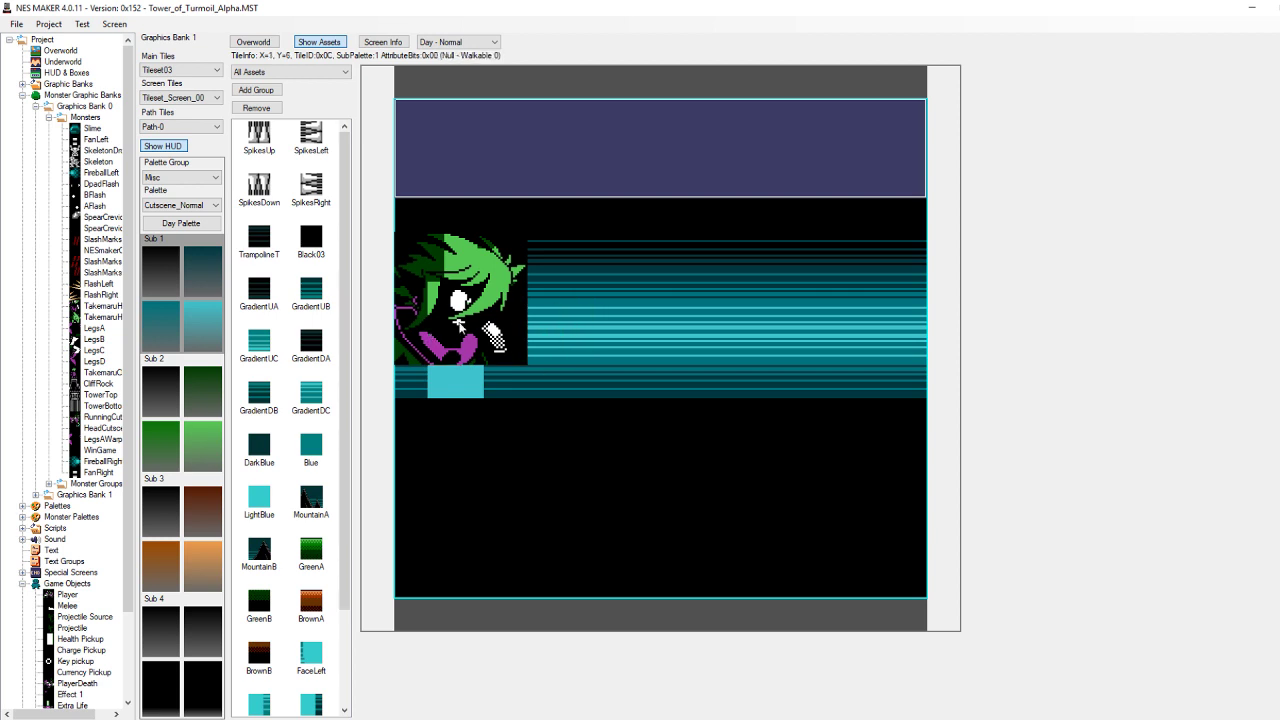
{"action": "right_click", "coordinate": [638, 324]}
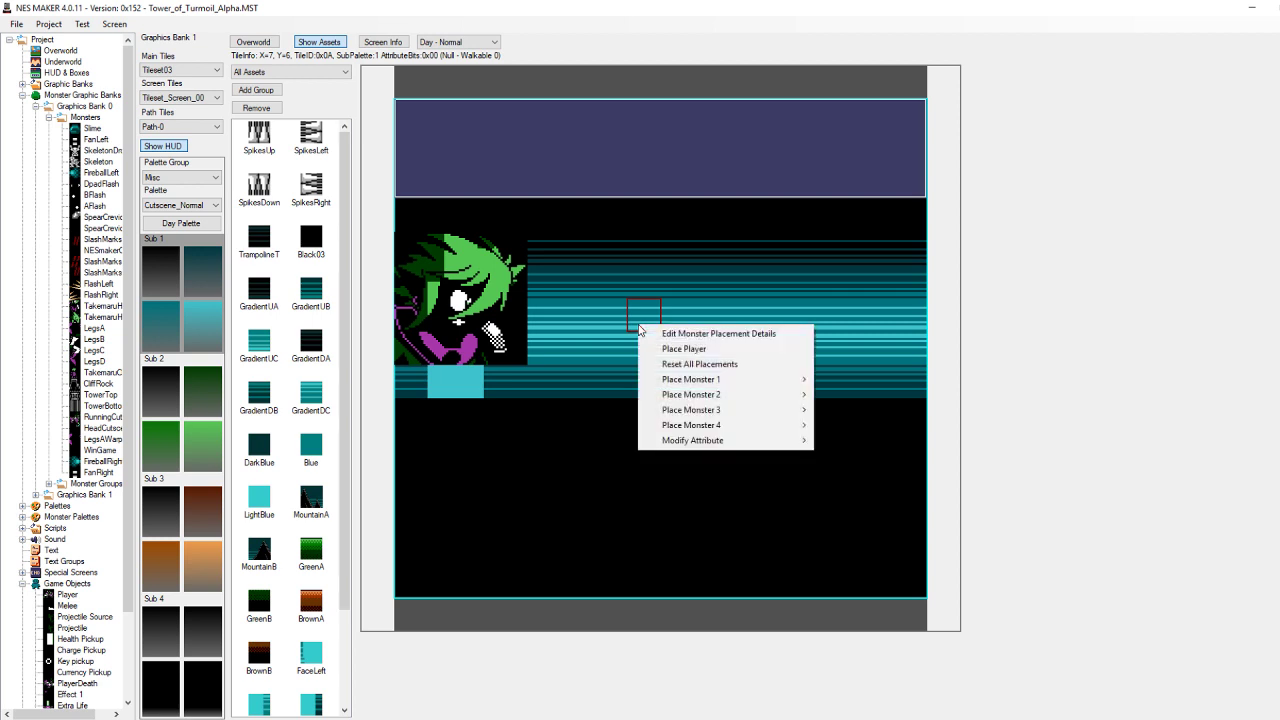
{"action": "left_click", "coordinate": [698, 364]}
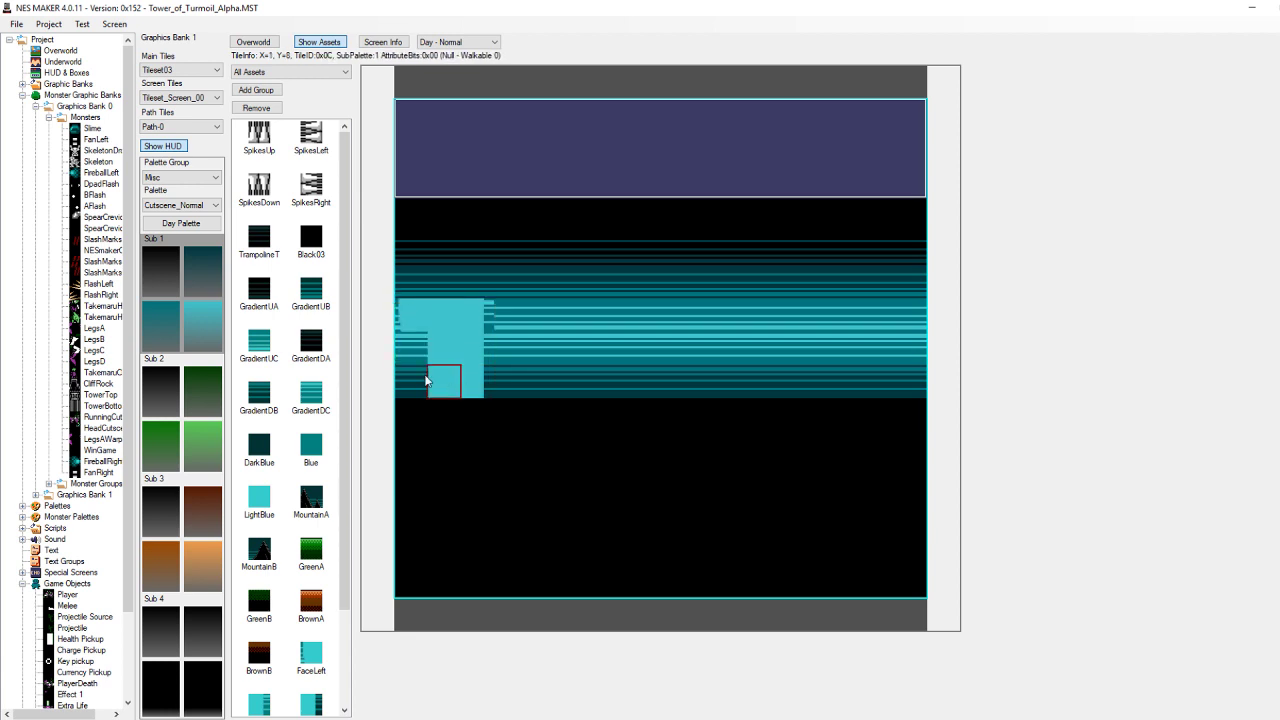
{"action": "key", "text": "alt+Tab"}
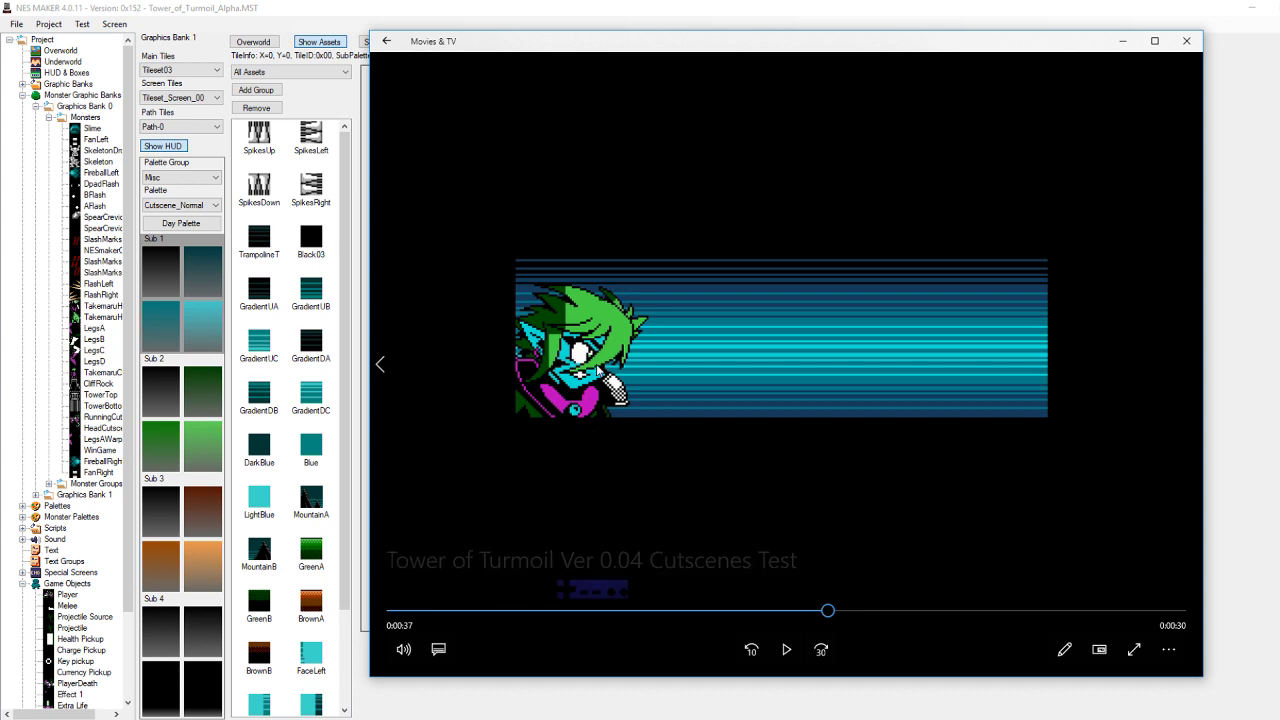
{"action": "left_click", "coordinate": [712, 6]}
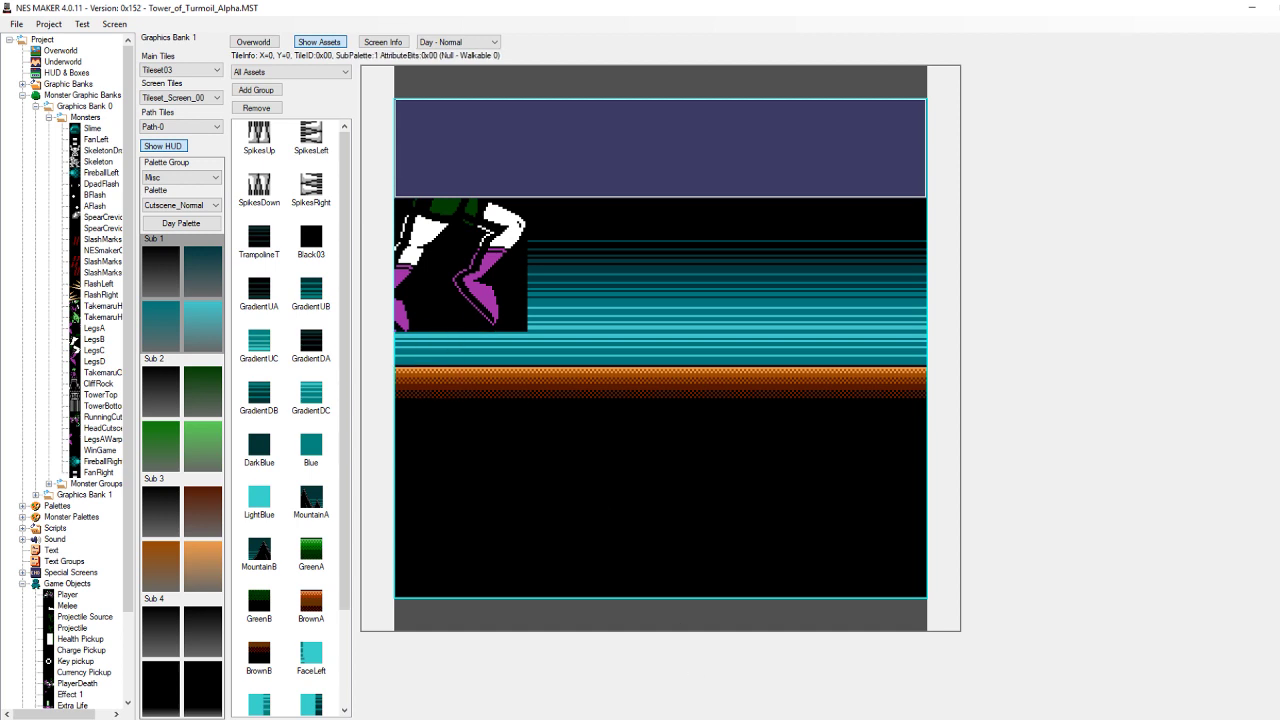
Bring up the cutscenes test video in Movies & TV, replay the running-legs shot from slightly earlier, and pause it
{"action": "left_click", "coordinate": [703, 714]}
{"action": "left_click_drag", "start_coordinate": [880, 610], "coordinate": [856, 610]}
{"action": "left_click", "coordinate": [787, 650]}
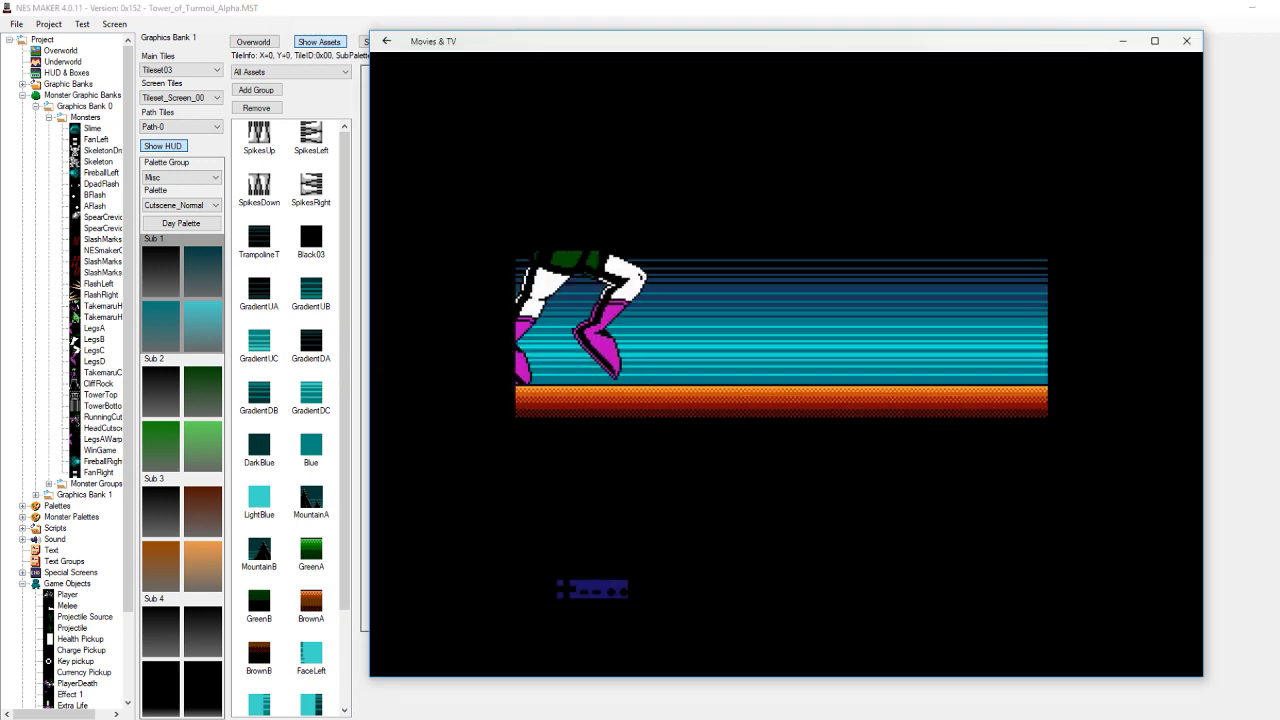
{"action": "left_click", "coordinate": [787, 650]}
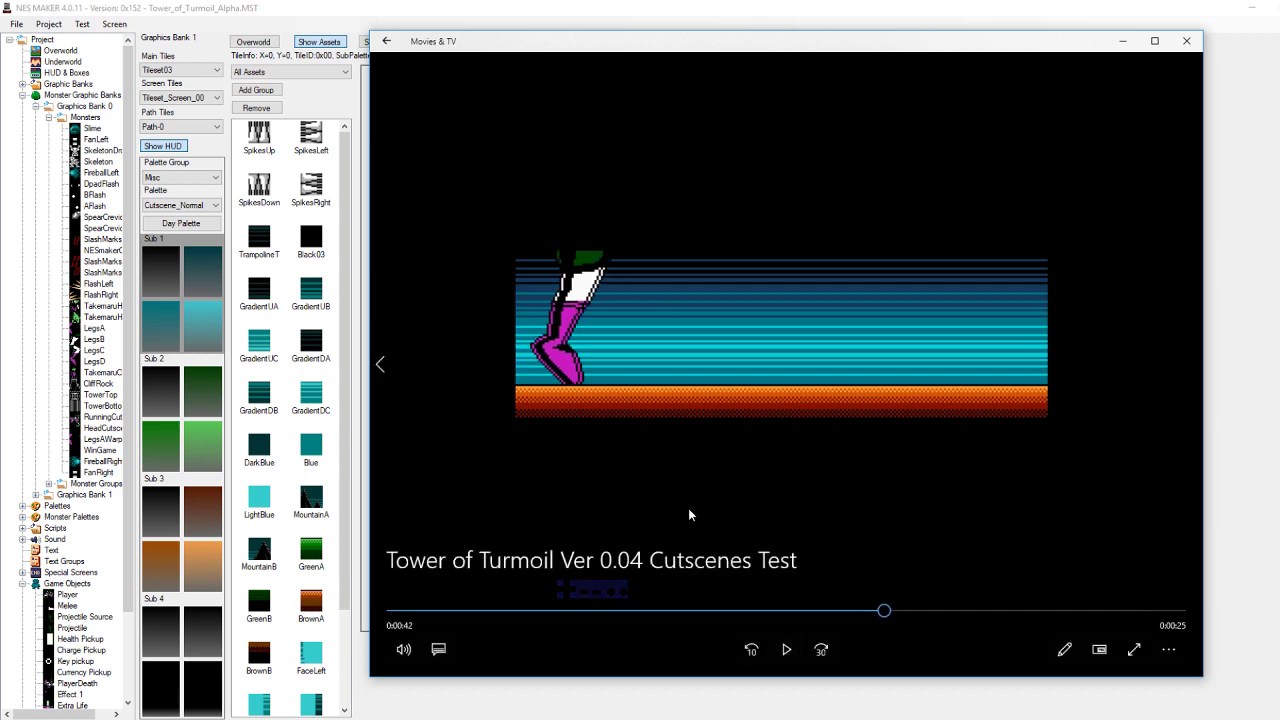
Play the cutscenes test video on into the cliff and tower scene, pausing it while the tower and character slide apart
{"action": "left_click", "coordinate": [785, 658]}
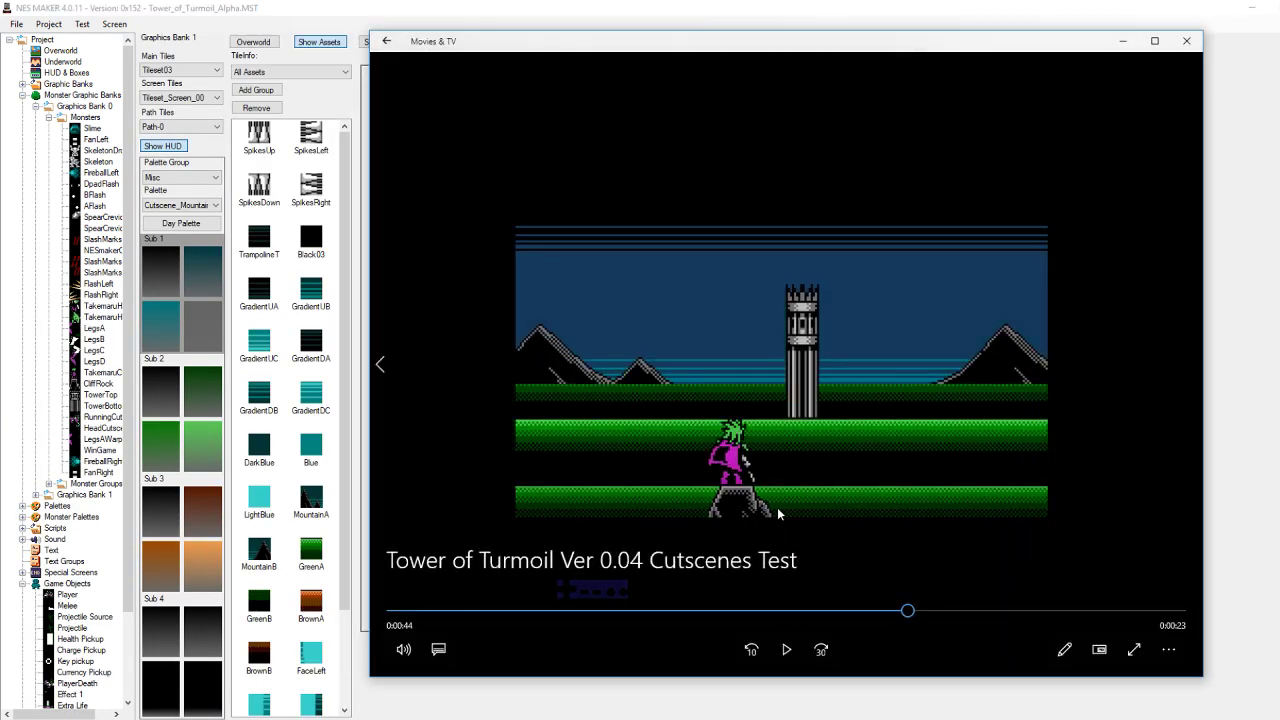
{"action": "left_click", "coordinate": [789, 652]}
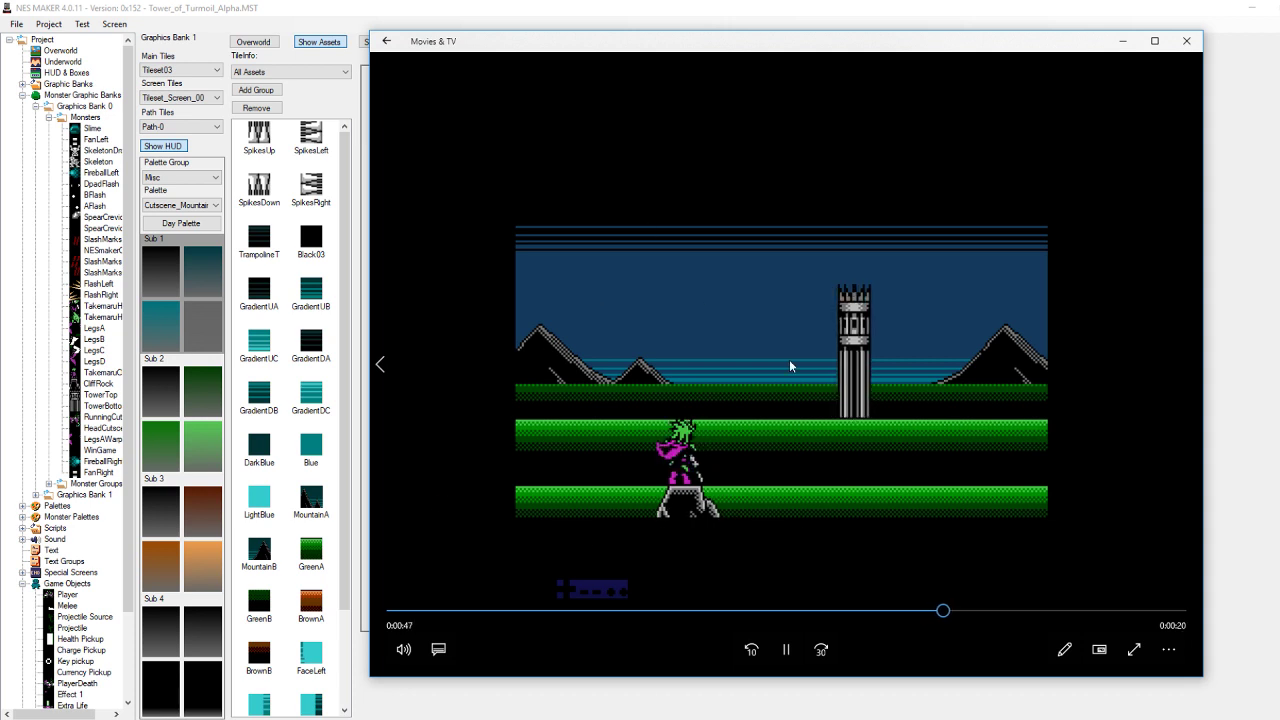
{"action": "left_click", "coordinate": [785, 655]}
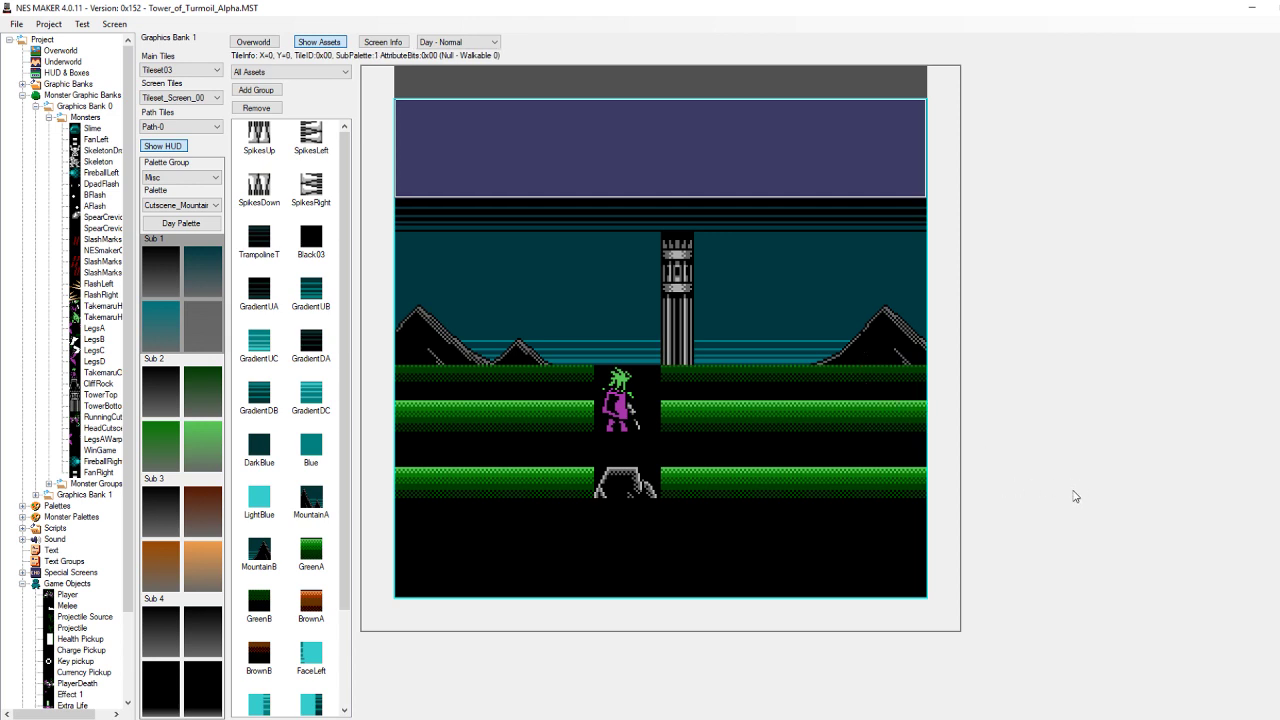
In NES MAKER, check the details and action steps in the TakemaruCliff monster's object details, and close them
{"action": "left_click", "coordinate": [92, 430]}
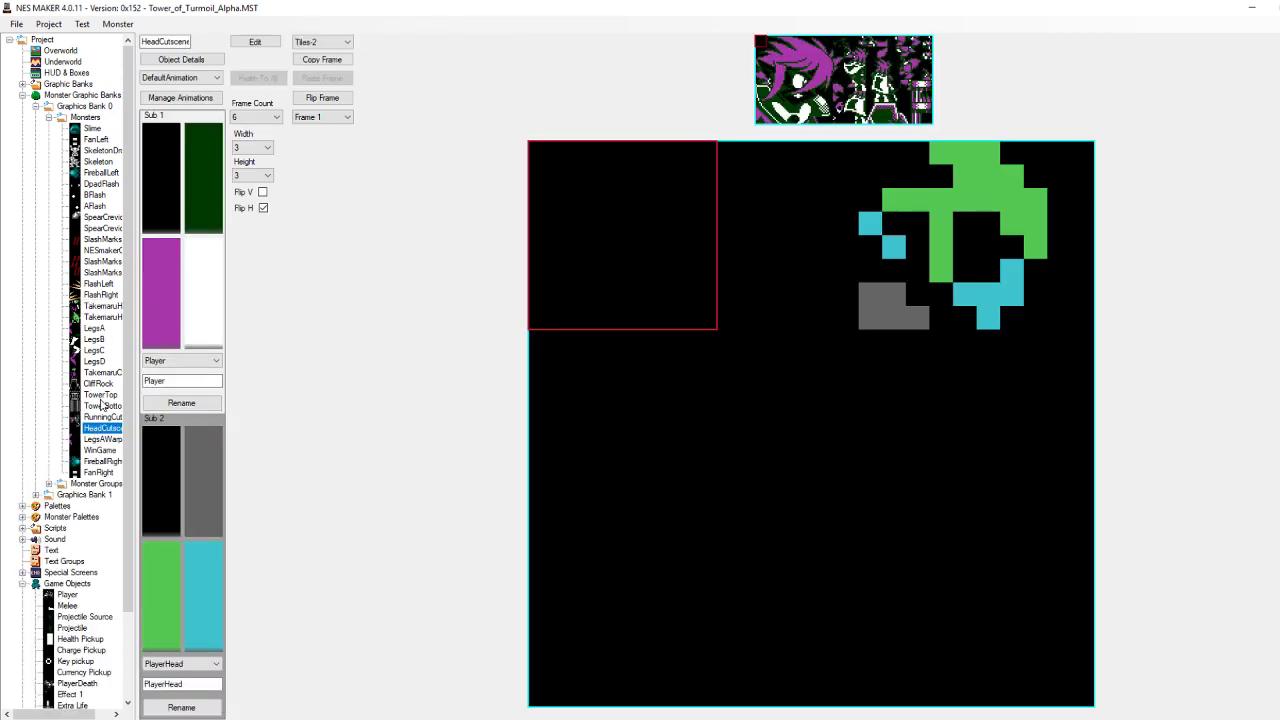
{"action": "left_click", "coordinate": [101, 373]}
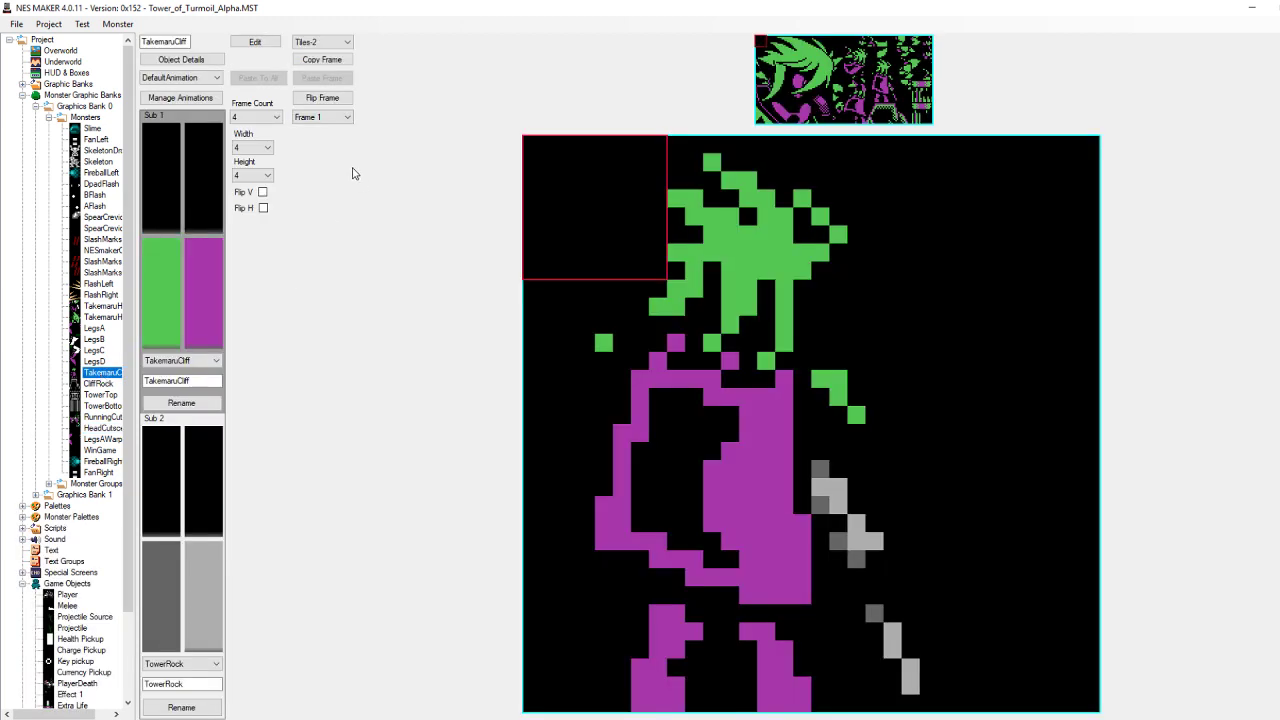
{"action": "left_click", "coordinate": [200, 62]}
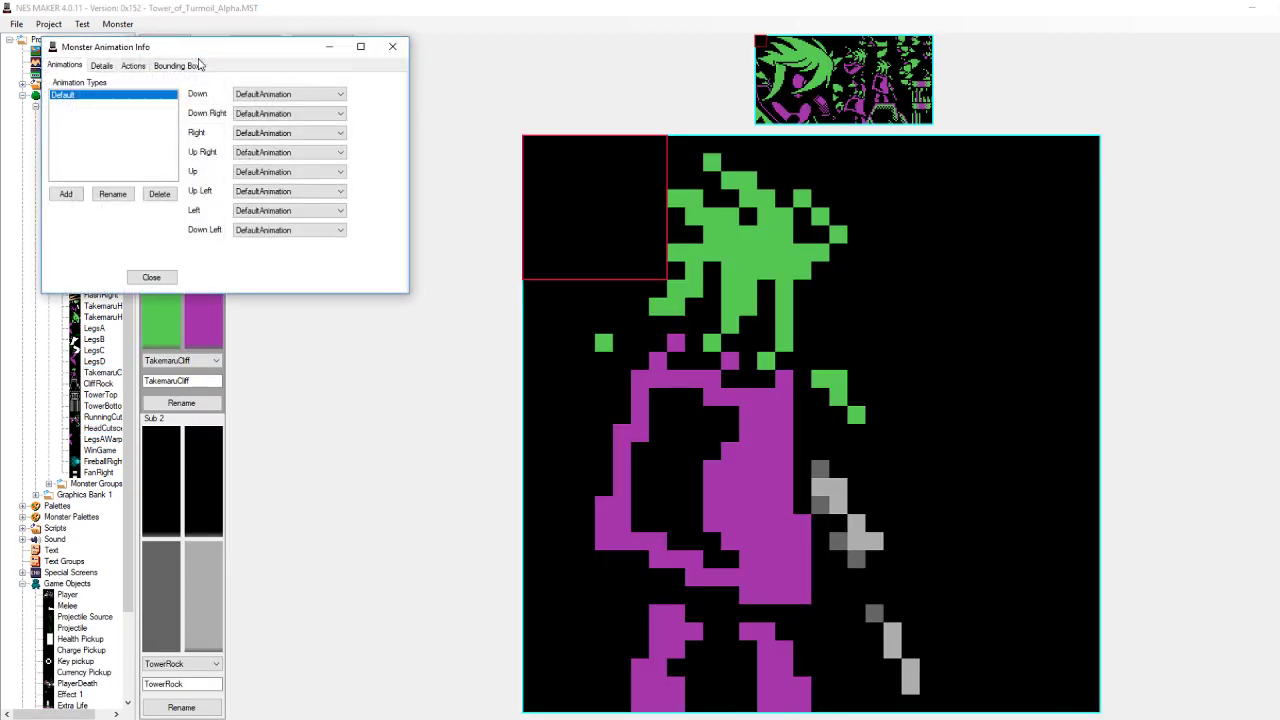
{"action": "left_click", "coordinate": [102, 66]}
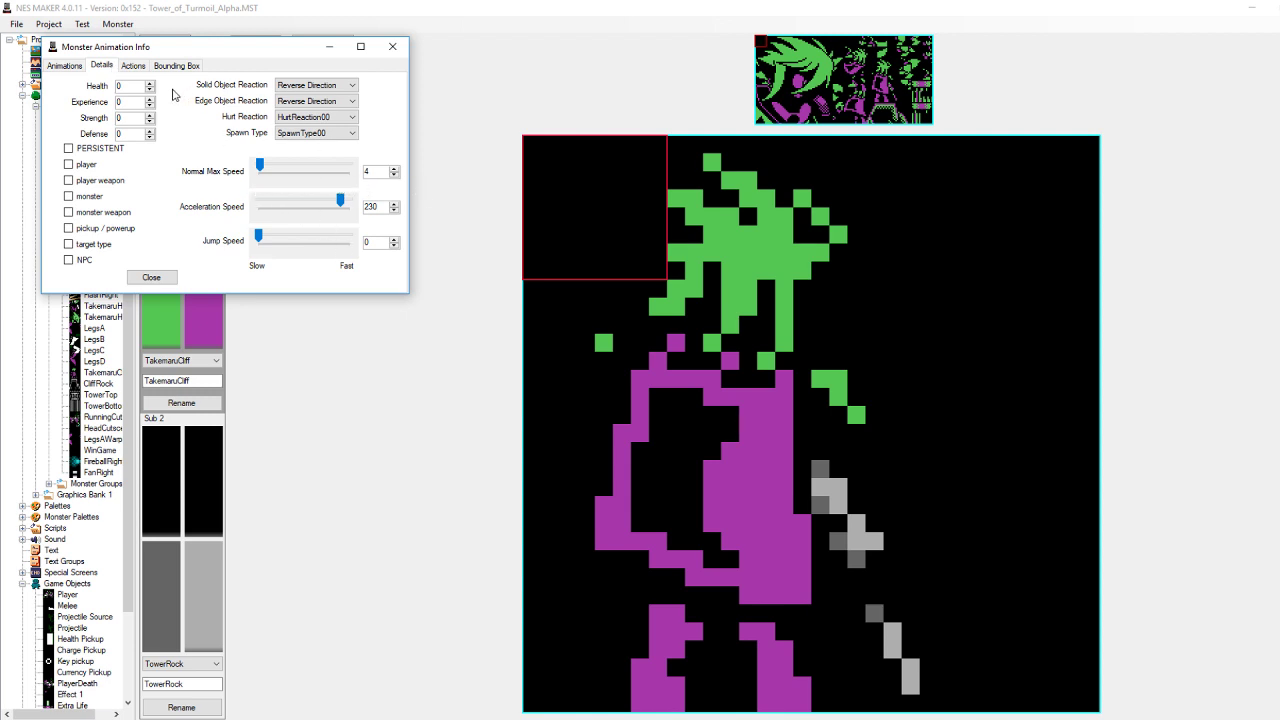
{"action": "left_click", "coordinate": [140, 66]}
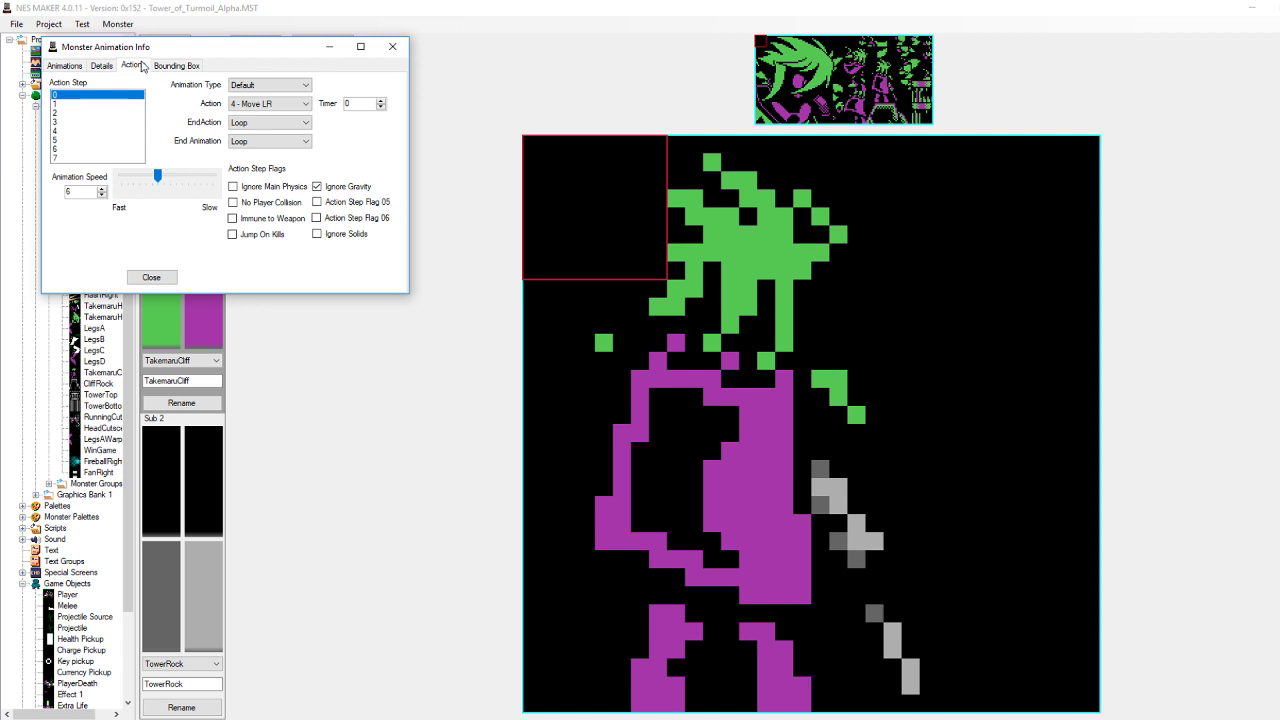
{"action": "left_click", "coordinate": [392, 46]}
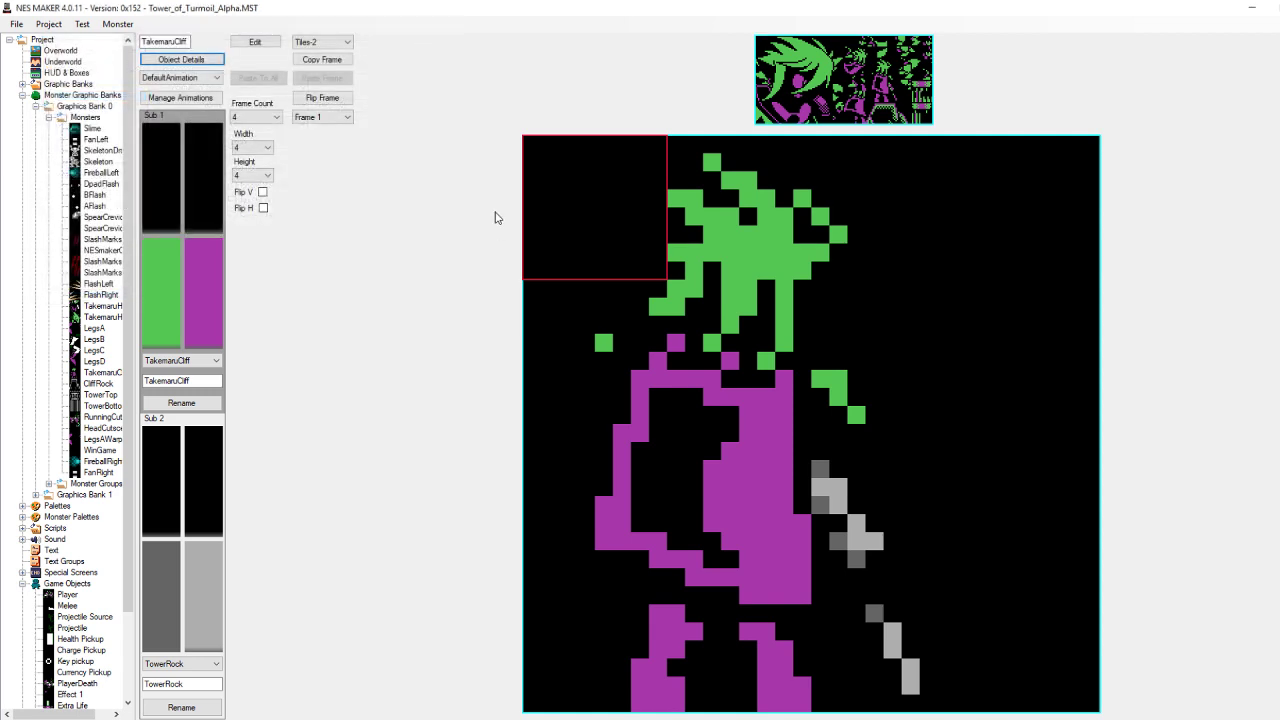
Check the actions and speed details in the TowerTop monster's object details, and close them
{"action": "left_click", "coordinate": [110, 395]}
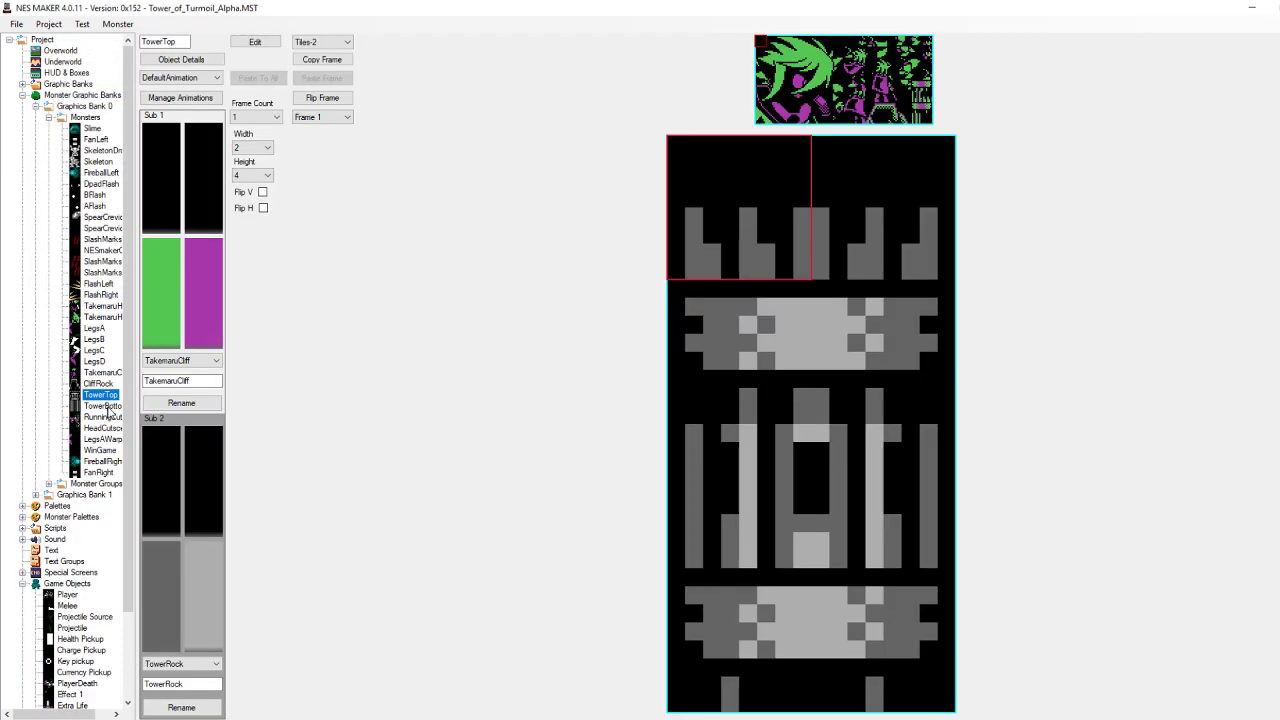
{"action": "left_click", "coordinate": [176, 60]}
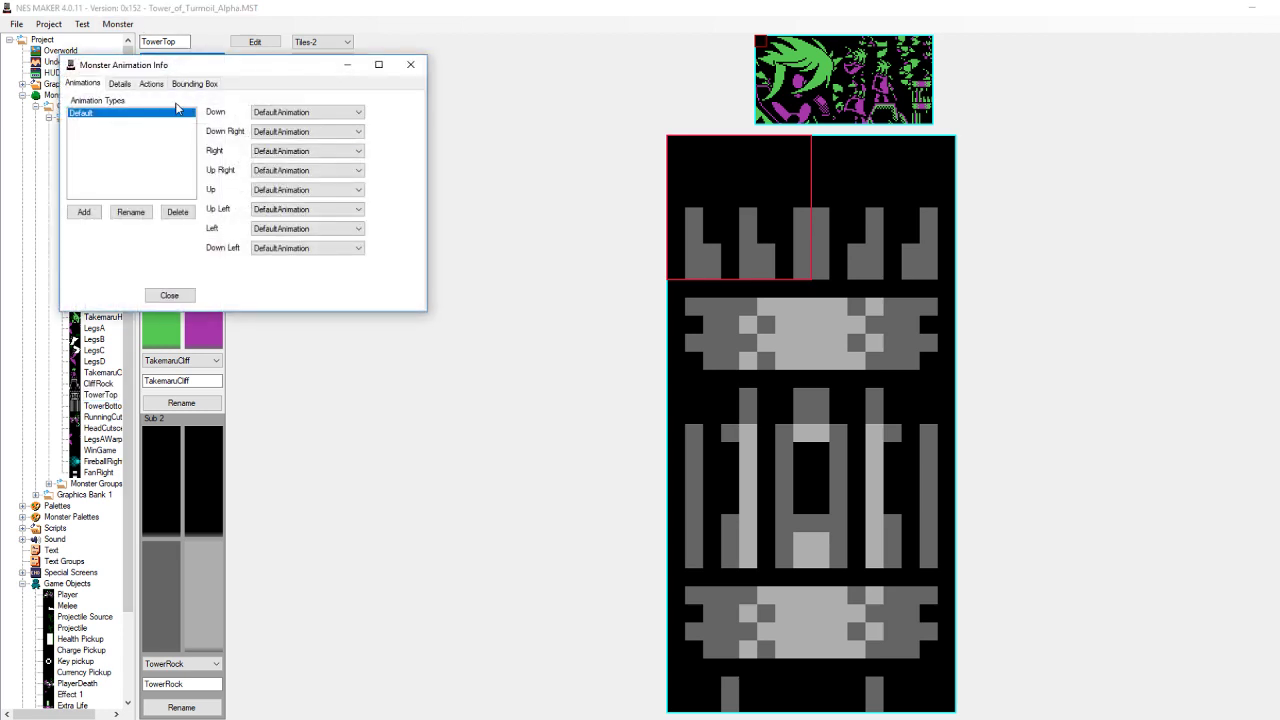
{"action": "left_click", "coordinate": [151, 84]}
{"action": "left_click", "coordinate": [119, 84]}
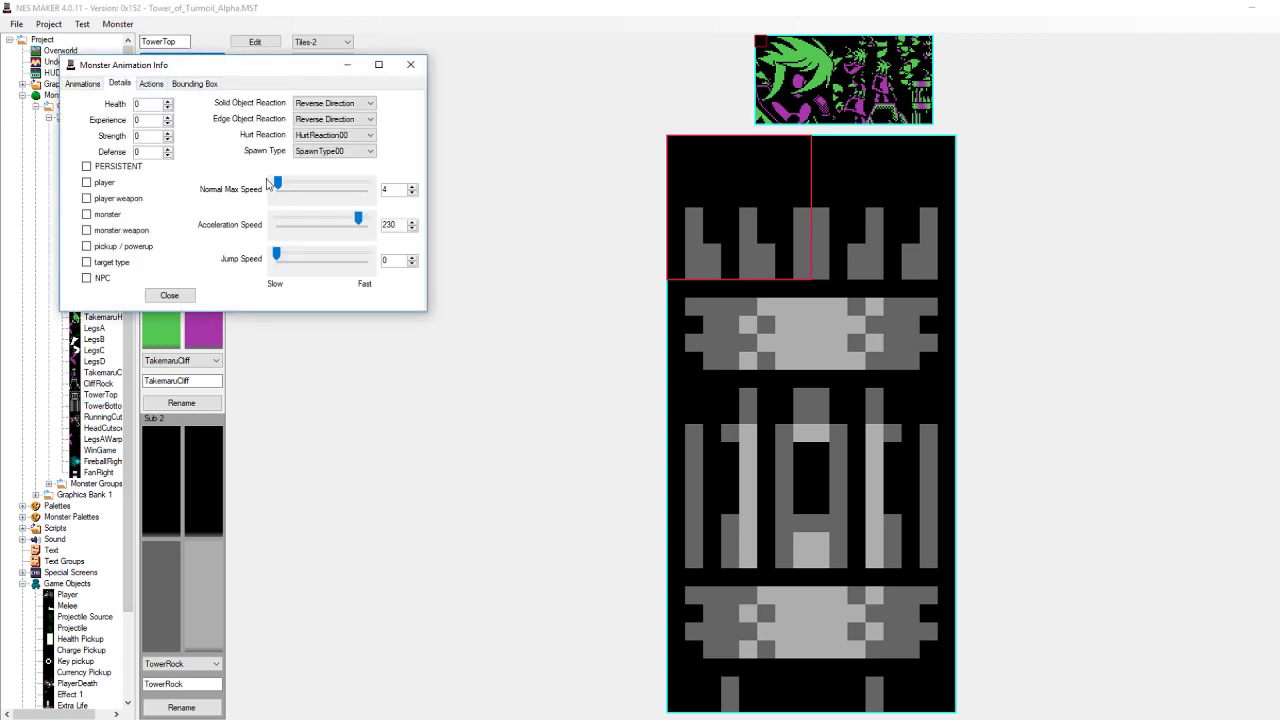
{"action": "left_click", "coordinate": [170, 295]}
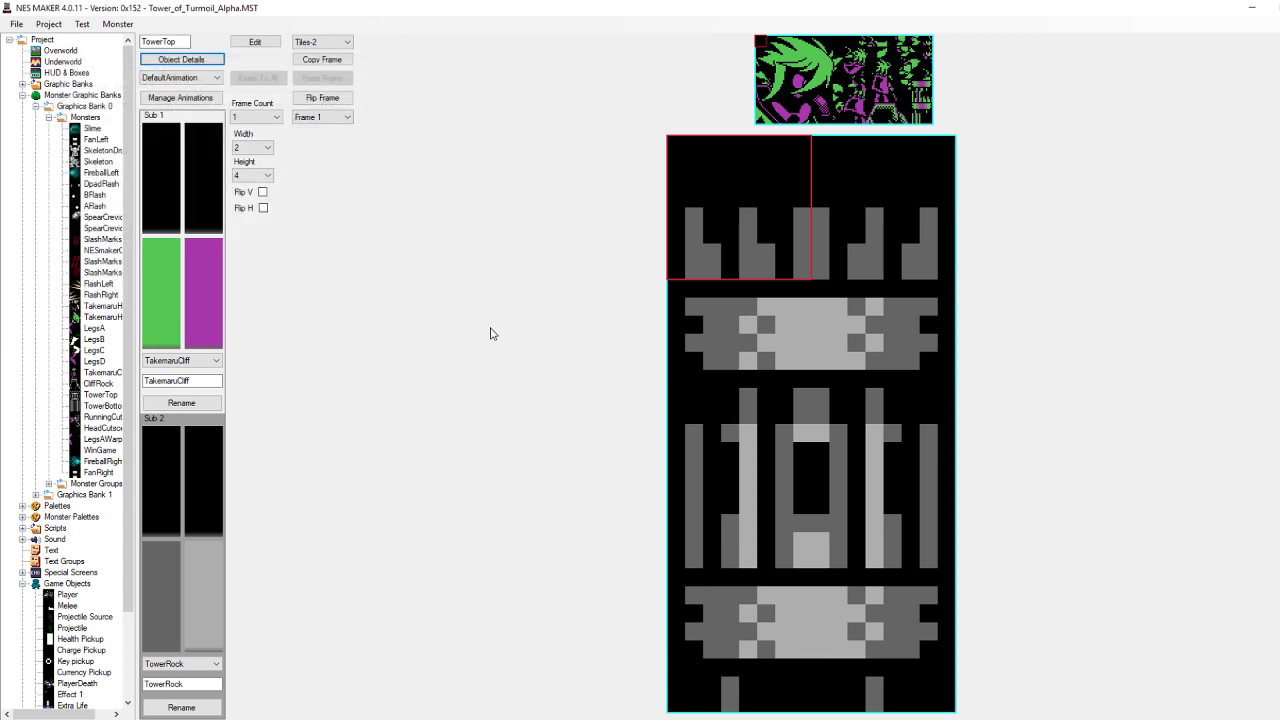
Switch to the cutscenes test video in Movies & TV, play a little more of the cliff and tower scene, and pause it
{"action": "left_click", "coordinate": [694, 703]}
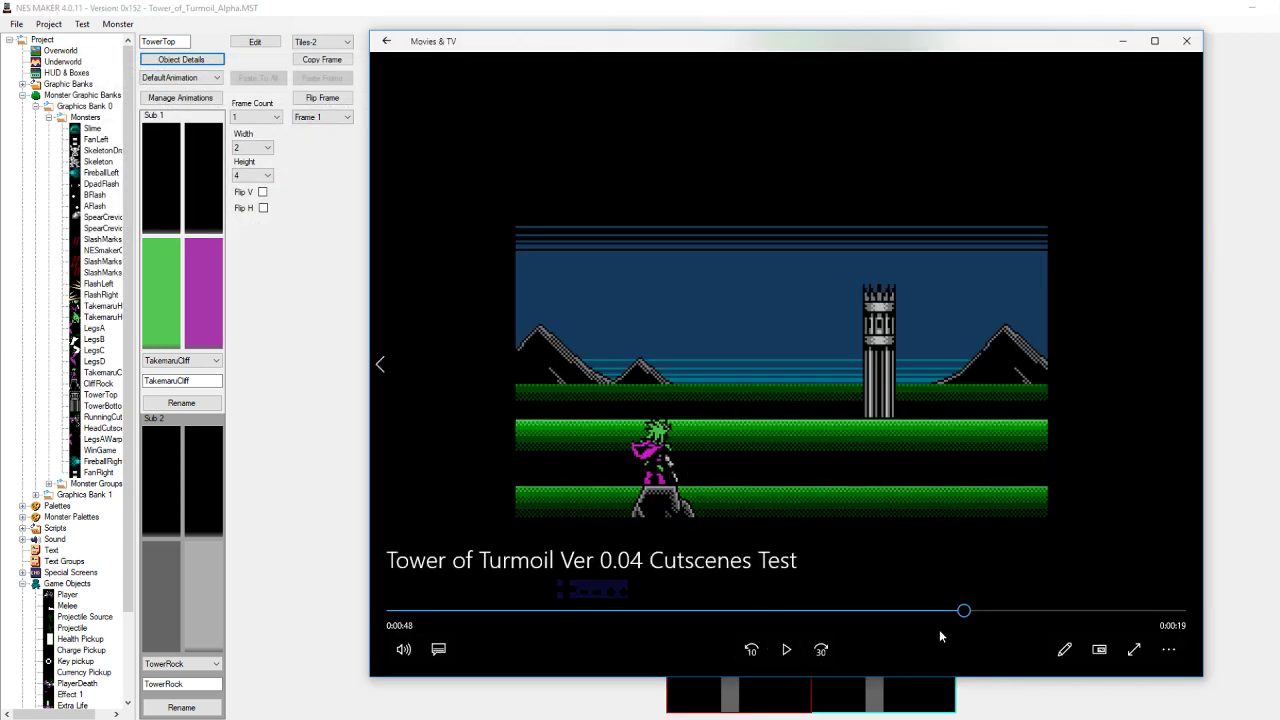
{"action": "left_click", "coordinate": [786, 649]}
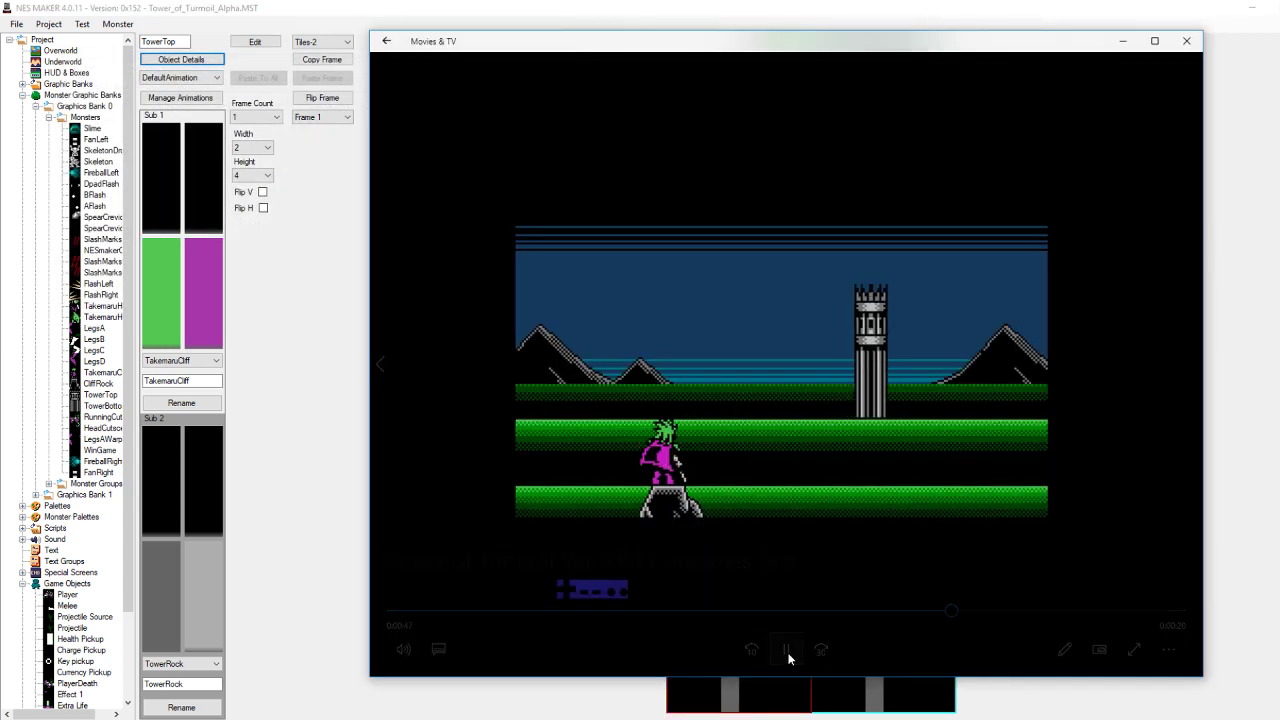
{"action": "left_click", "coordinate": [787, 650]}
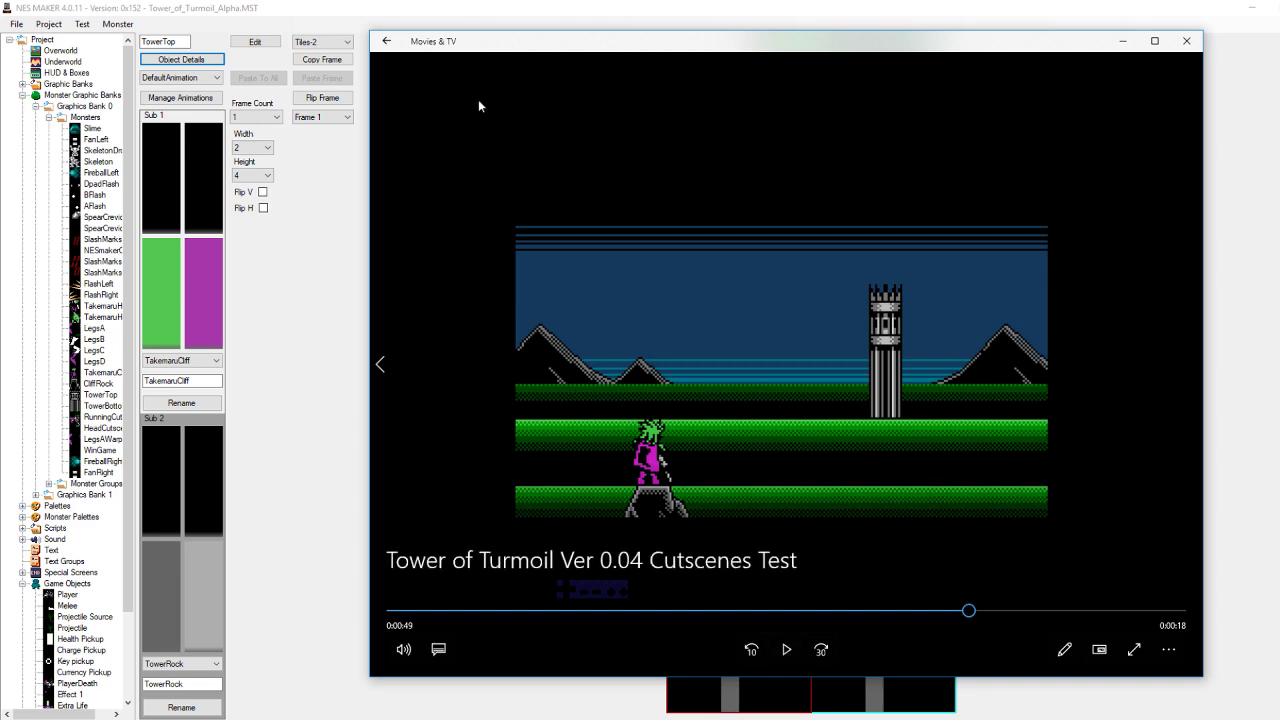
Return to NES MAKER and open the cliff and tower cutscene screen from the Overworld map
{"action": "left_click", "coordinate": [585, 7]}
{"action": "left_click", "coordinate": [60, 50]}
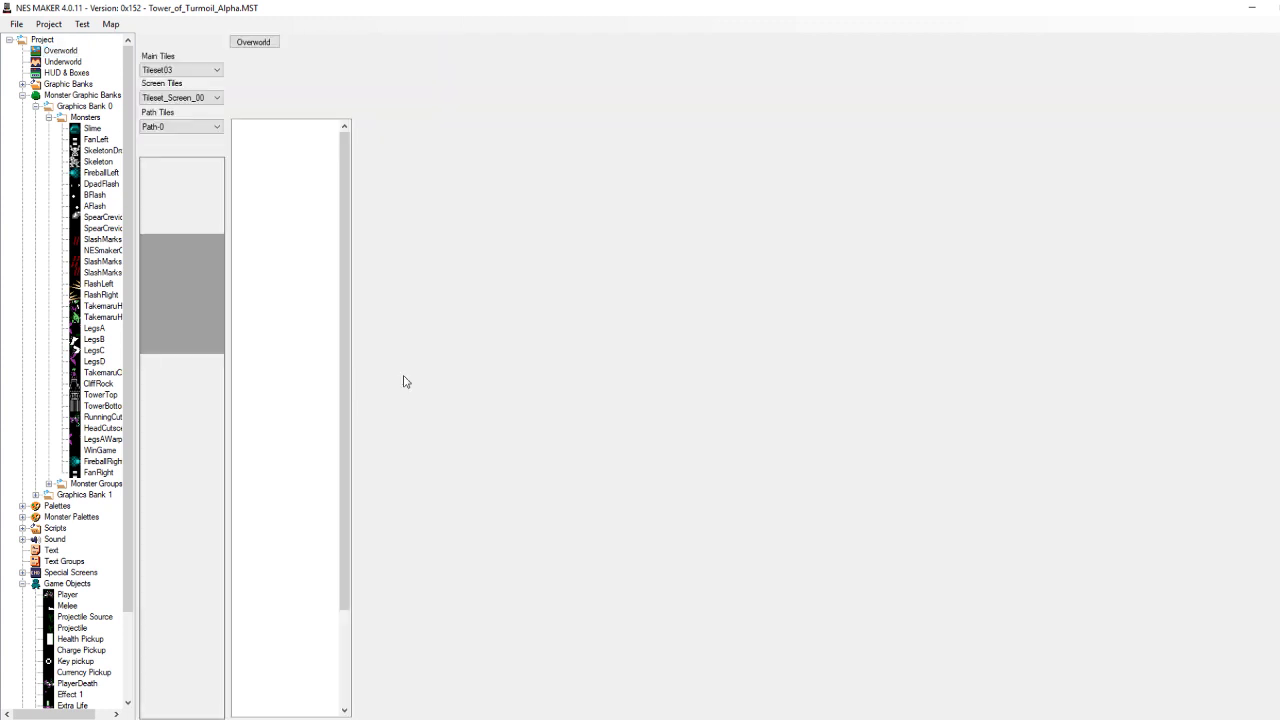
{"action": "double_click", "coordinate": [405, 382]}
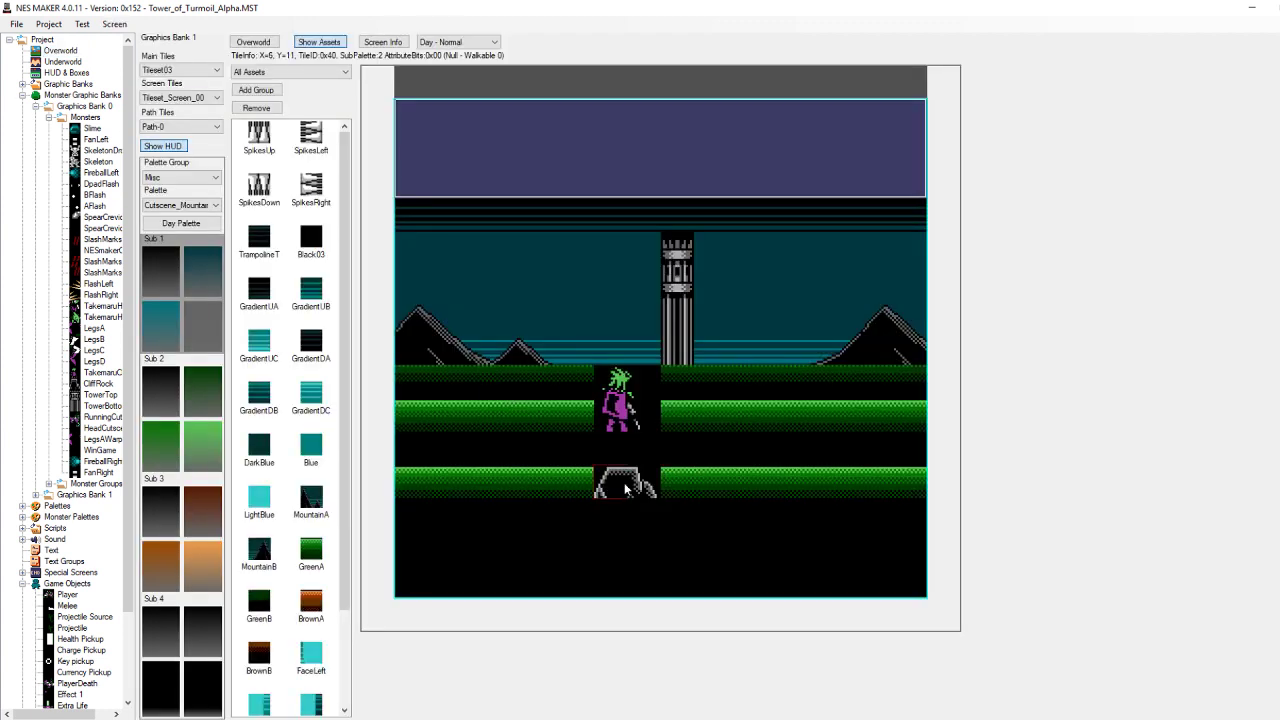